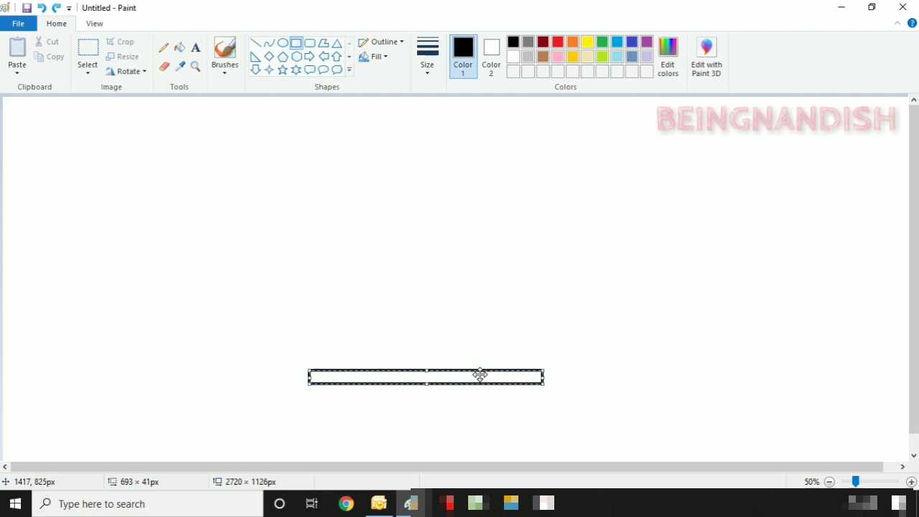
- Set the moved bar lower, then draw a short upward-bending curve just right of its end
click(412, 294)
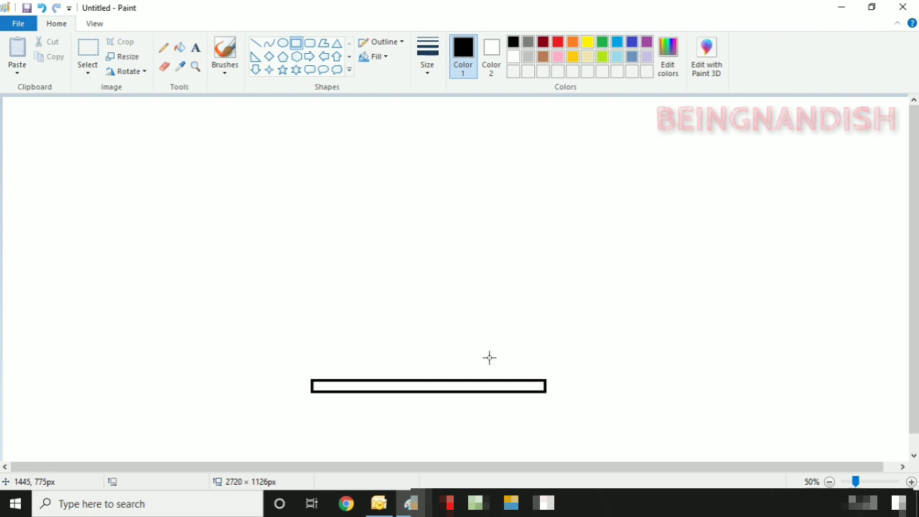
click(269, 43)
drag(530, 380, 607, 356)
mouse_move(581, 364)
mouse_down()
mouse_move(562, 357)
mouse_move(543, 372)
mouse_up()
click(582, 355)
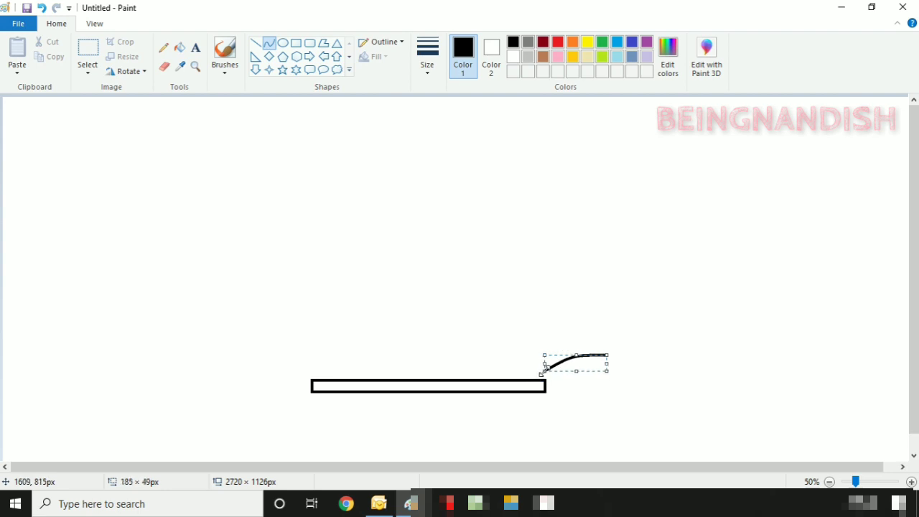
click(520, 326)
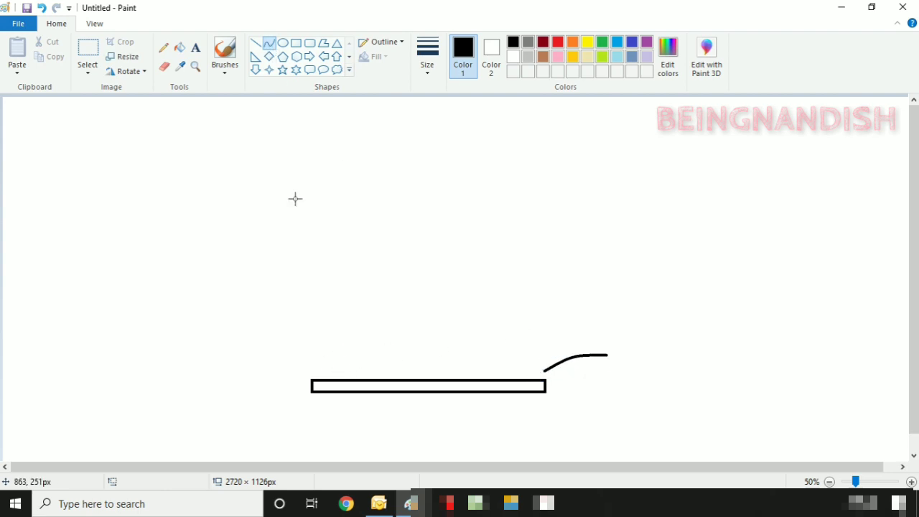
- Draw a tall leftward-bowing arc rising from the bar's left end
mouse_move(324, 380)
mouse_down()
mouse_move(388, 135)
mouse_move(412, 129)
mouse_up()
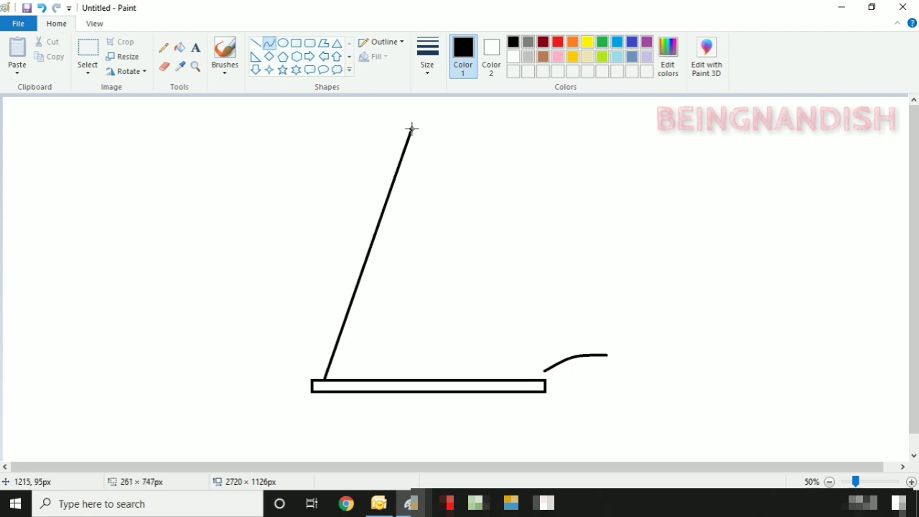
mouse_move(359, 187)
mouse_down()
mouse_move(318, 225)
mouse_move(325, 197)
mouse_up()
key(ctrl+z)
key(ctrl+z)
drag(399, 124, 329, 380)
mouse_move(329, 288)
mouse_down()
mouse_move(306, 247)
mouse_move(310, 267)
mouse_up()
drag(399, 250, 402, 248)
drag(351, 265, 354, 260)
drag(402, 247, 404, 245)
click(261, 163)
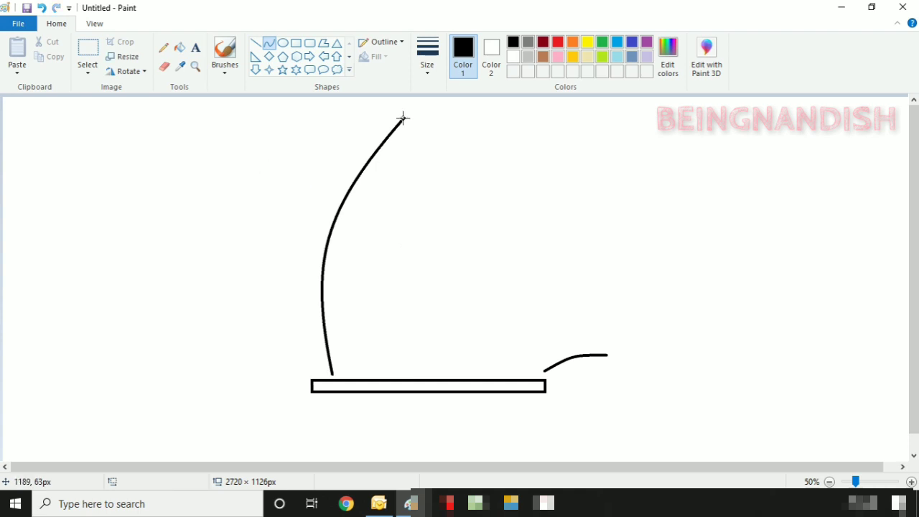
- Draw the first feather's slightly arched top edge and curved inner edge
drag(403, 119, 454, 124)
mouse_move(423, 120)
mouse_down()
mouse_move(417, 115)
mouse_move(464, 125)
mouse_move(428, 115)
mouse_move(454, 123)
mouse_move(396, 220)
mouse_up()
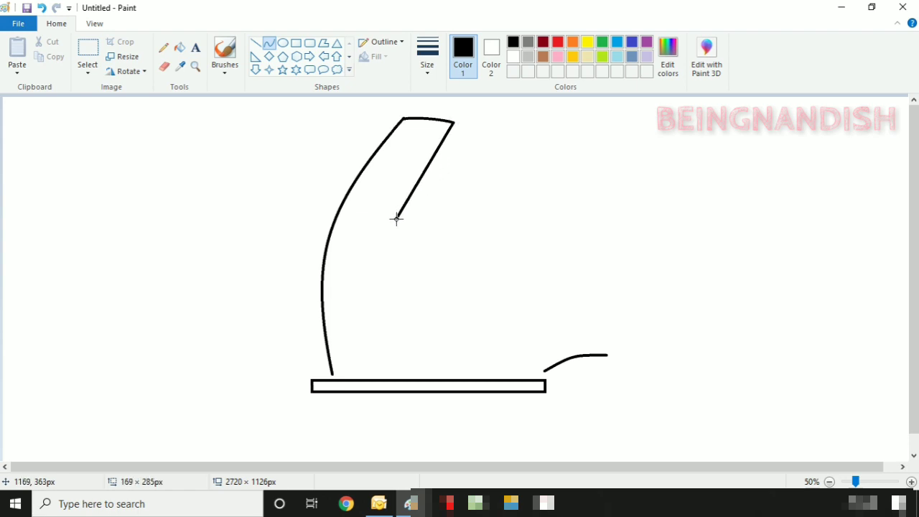
drag(419, 180, 414, 179)
drag(434, 213, 435, 220)
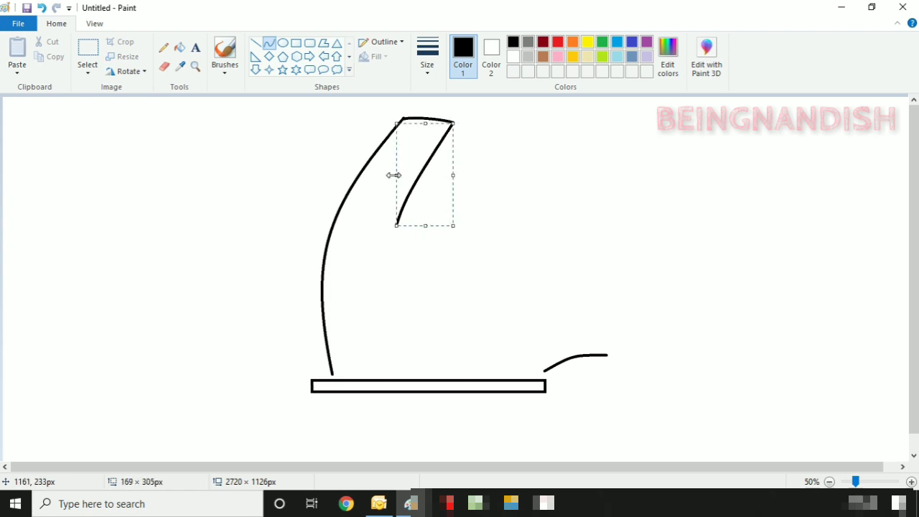
mouse_move(395, 175)
mouse_down()
mouse_move(412, 189)
mouse_move(478, 132)
mouse_up()
- Add the second feather's hooked and bent edges, then the third feather's top edge
mouse_move(446, 161)
mouse_down()
mouse_move(436, 182)
mouse_move(433, 170)
mouse_up()
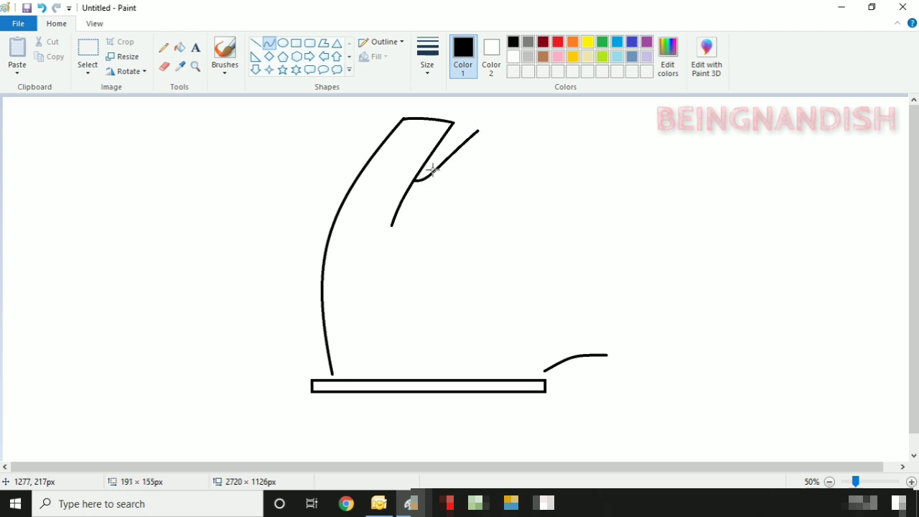
click(478, 132)
mouse_move(479, 131)
mouse_down()
mouse_move(524, 164)
mouse_move(525, 150)
mouse_move(434, 252)
mouse_up()
click(164, 66)
click(270, 43)
mouse_move(480, 203)
mouse_down()
mouse_move(455, 220)
mouse_move(532, 173)
mouse_move(566, 228)
mouse_move(554, 189)
mouse_move(563, 220)
mouse_move(503, 279)
mouse_move(488, 372)
mouse_move(467, 375)
mouse_up()
click(479, 215)
click(530, 178)
click(594, 174)
click(599, 194)
- Draw the sweeping inner curve down toward the bar, plus a short stroke off its base
drag(495, 309, 462, 295)
drag(511, 375, 510, 372)
drag(560, 223, 566, 222)
click(594, 218)
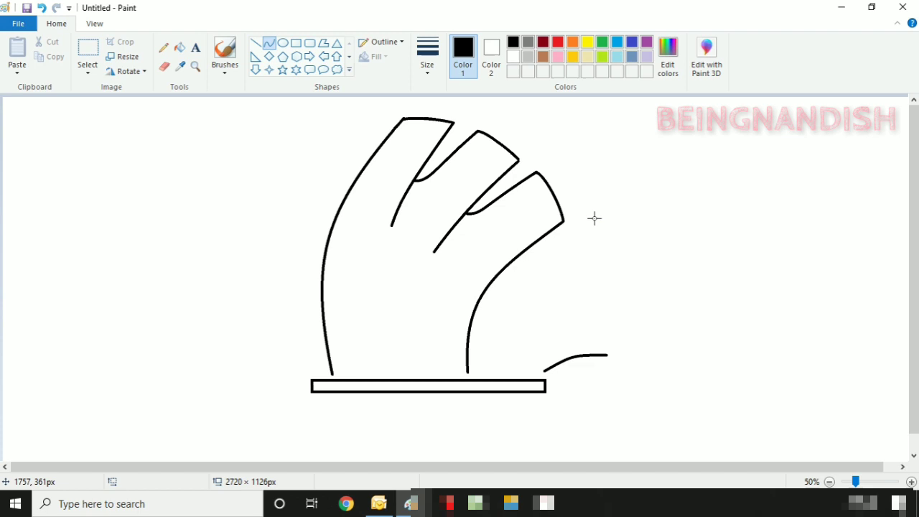
mouse_move(498, 365)
mouse_down()
mouse_move(529, 360)
mouse_move(493, 372)
mouse_move(510, 358)
mouse_move(632, 376)
mouse_up()
click(492, 373)
- Select and delete the stray short curve on the right
click(530, 320)
click(88, 49)
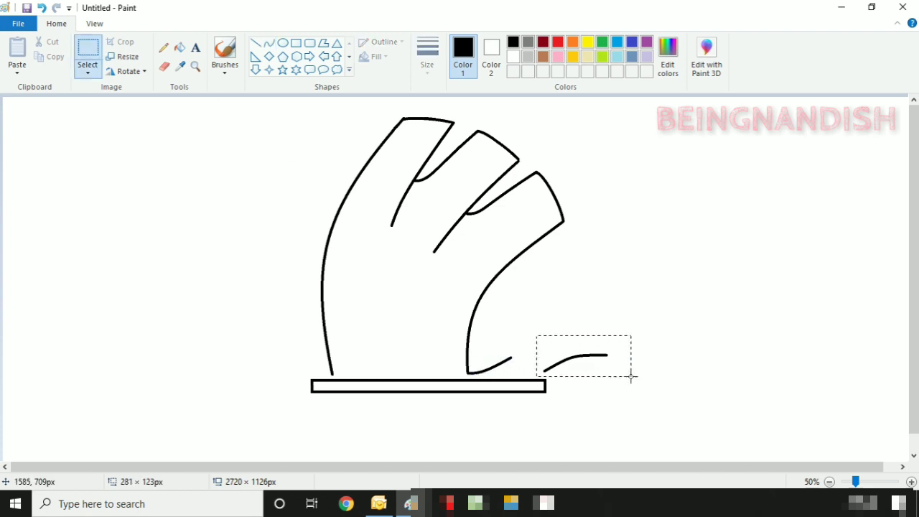
key(Delete)
- Draw the arrow tip's rising top edge and shortened slanted edge
click(269, 43)
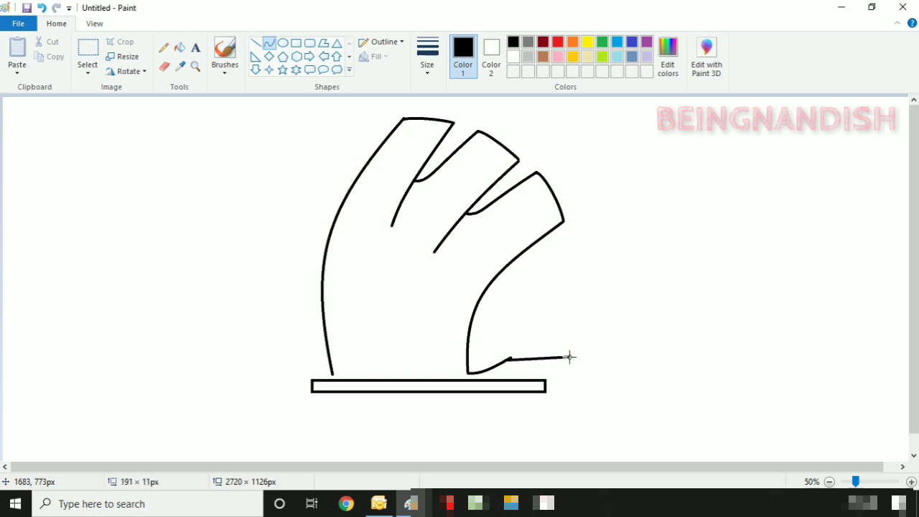
click(527, 356)
key(ctrl+z)
mouse_move(510, 359)
mouse_down()
mouse_move(572, 354)
mouse_move(521, 354)
mouse_move(540, 406)
mouse_up()
drag(573, 356, 578, 351)
drag(559, 407, 548, 395)
click(611, 362)
- Delete the thin bar and draw a horizontal base line joined to the slanted tip
click(88, 50)
key(Delete)
click(255, 43)
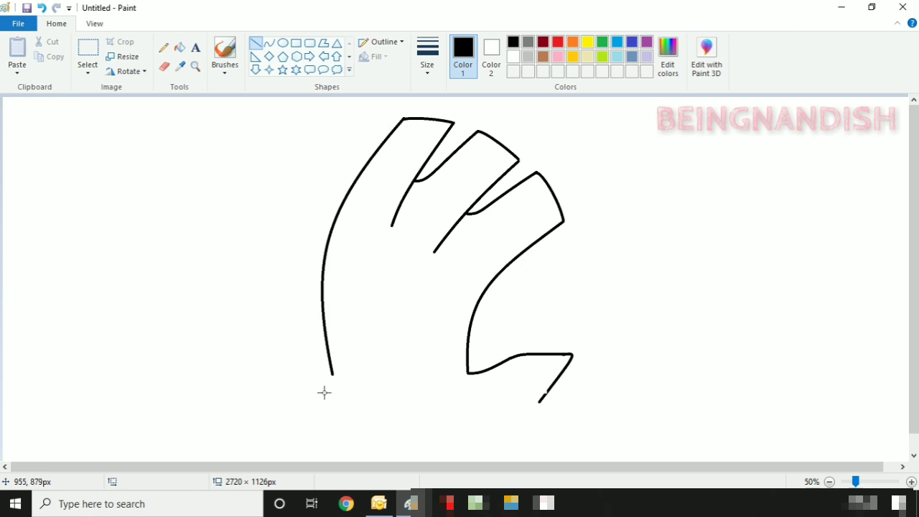
drag(324, 392, 509, 404)
click(514, 413)
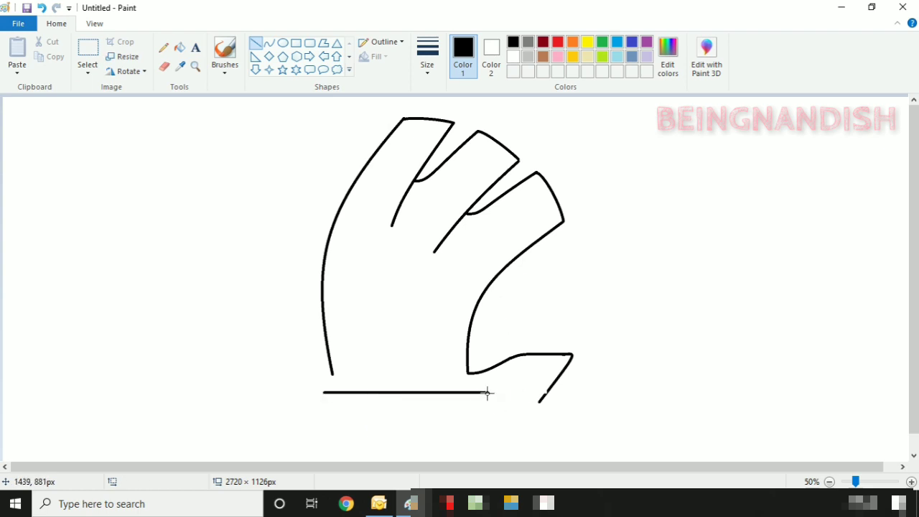
click(518, 391)
drag(538, 403, 546, 393)
- Erase the inner curve's lower part and redraw it in black down to the tip
click(163, 66)
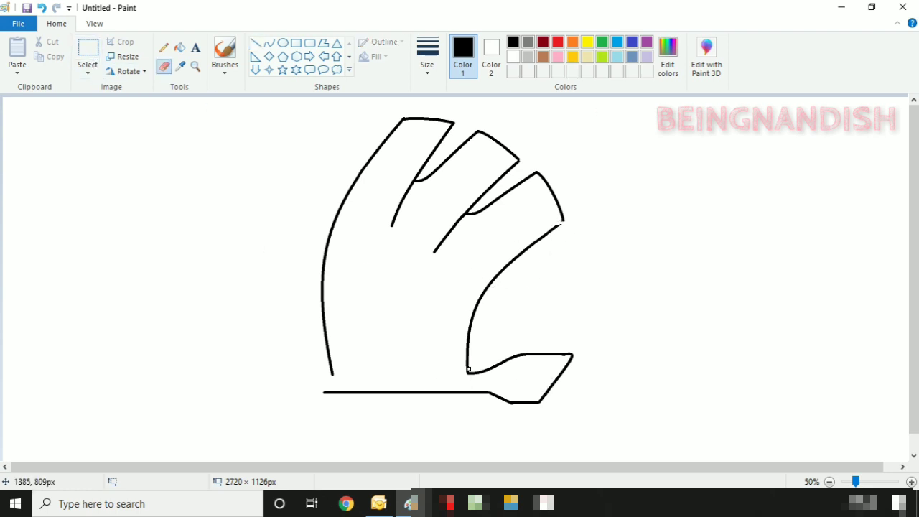
click(179, 48)
click(513, 57)
click(516, 258)
click(514, 42)
click(270, 44)
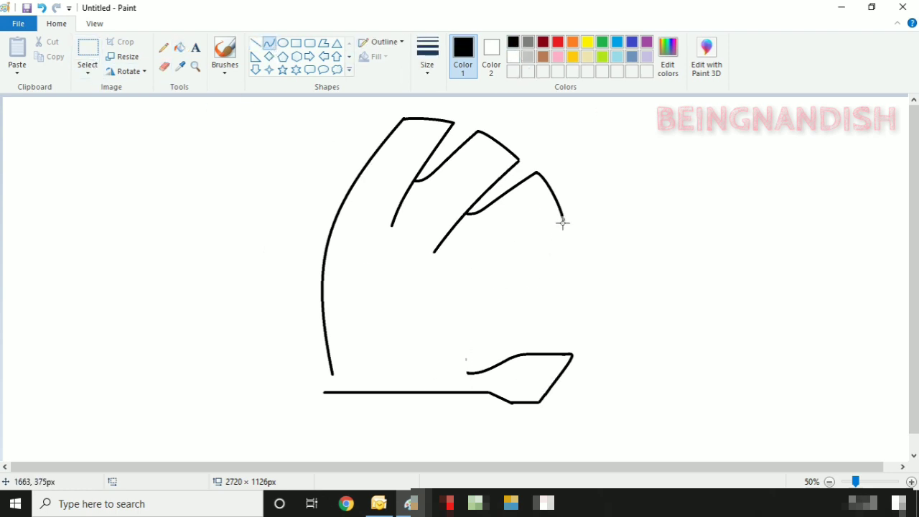
mouse_move(564, 222)
mouse_down()
mouse_move(453, 371)
mouse_move(441, 297)
mouse_move(445, 312)
mouse_move(452, 297)
mouse_move(504, 370)
mouse_move(486, 327)
mouse_move(457, 297)
mouse_move(461, 368)
mouse_up()
- At 100% zoom, clean up the join near the arrow tip and bridge the first feather's top gap
scroll(353, 236, down, 1)
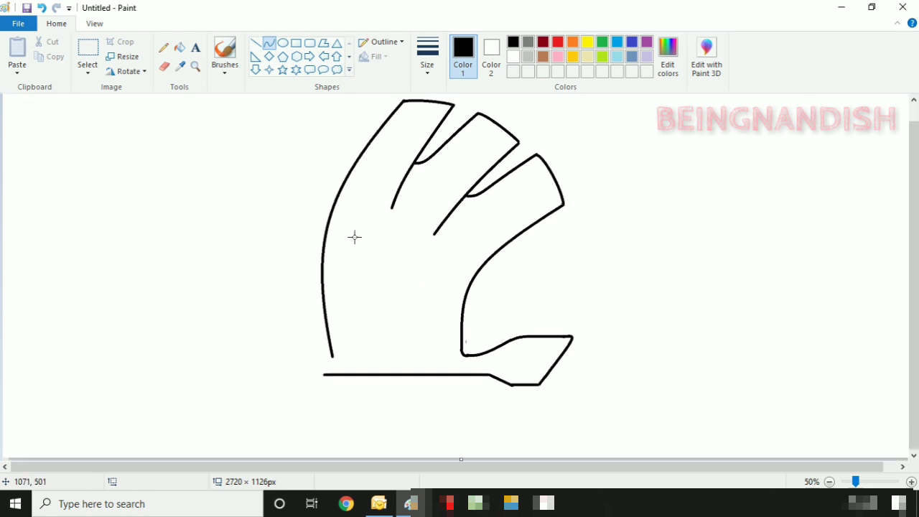
click(94, 24)
click(18, 54)
drag(431, 466, 658, 467)
scroll(460, 287, down, 3)
click(43, 8)
click(57, 24)
click(164, 67)
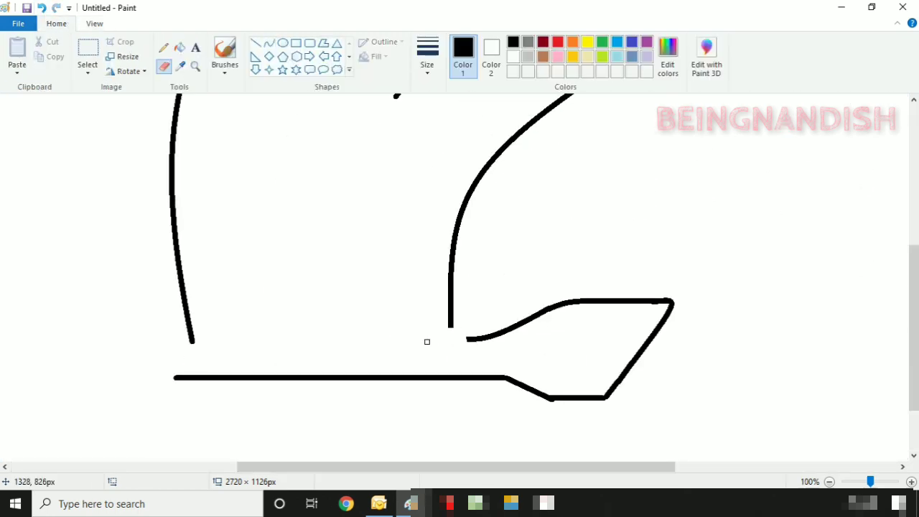
click(270, 43)
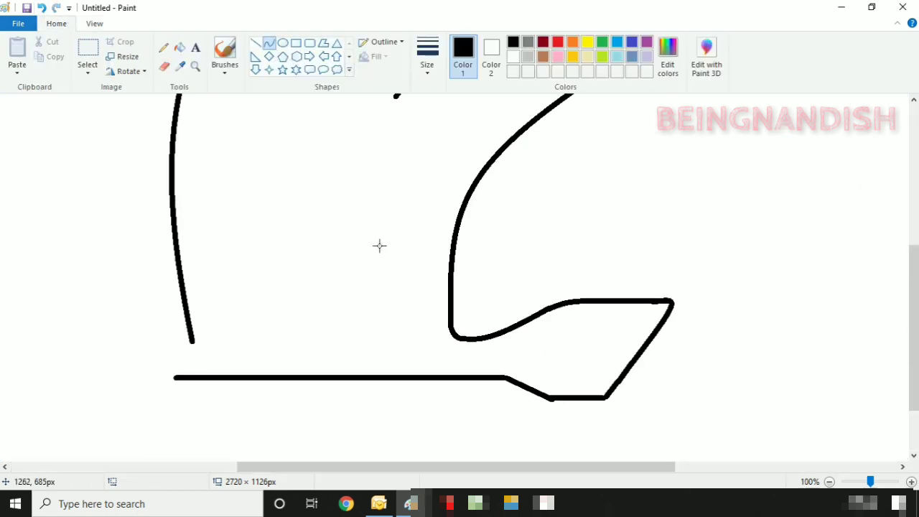
scroll(379, 246, up, 5)
click(164, 67)
drag(345, 140, 330, 148)
click(269, 43)
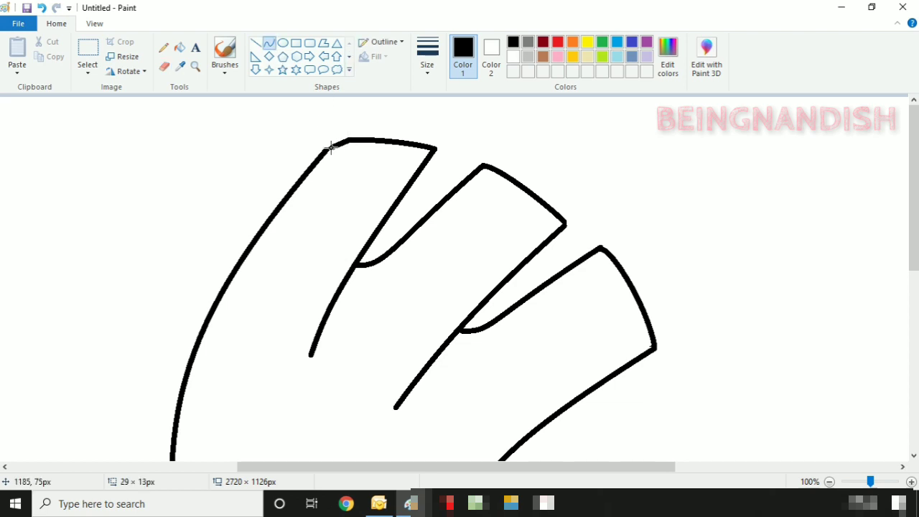
- Zoom to 50%, undo a tiny line extension at the base's left end, and return to 100%
click(95, 24)
click(45, 56)
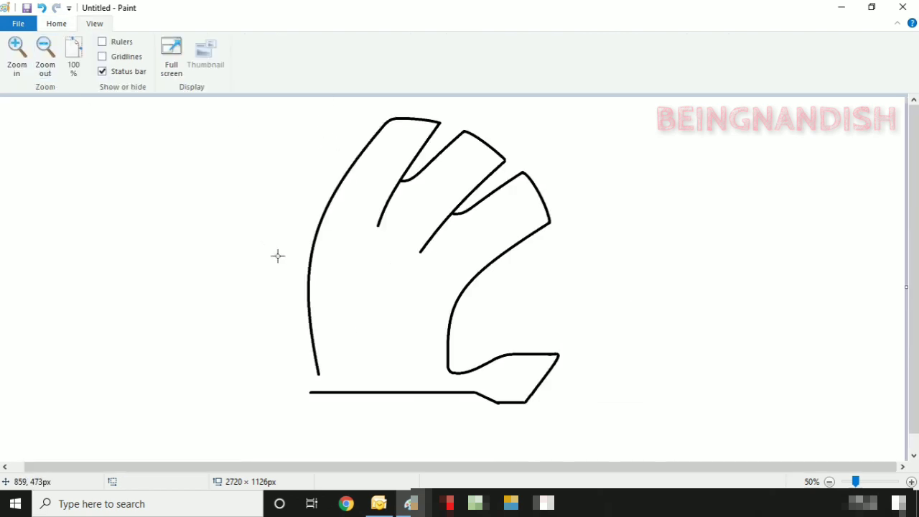
click(56, 23)
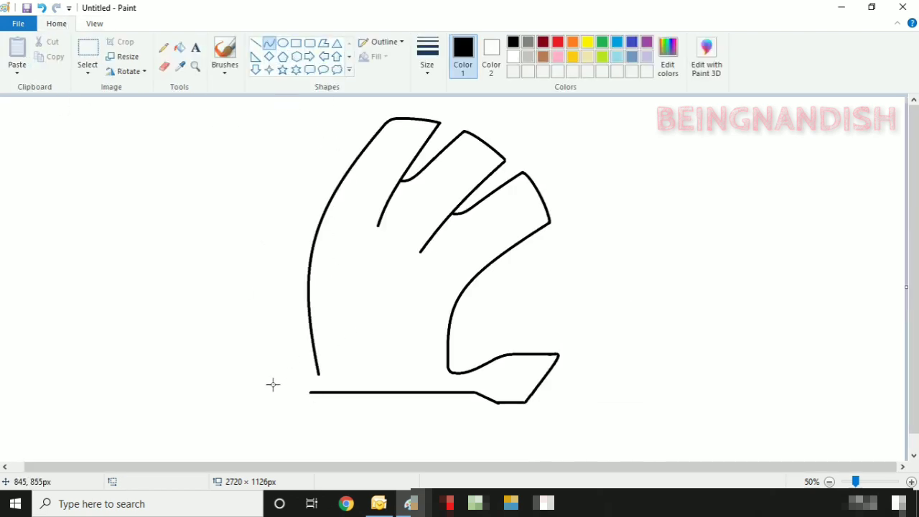
click(255, 43)
drag(311, 393, 303, 393)
click(43, 9)
click(95, 23)
click(16, 56)
scroll(620, 322, down, 5)
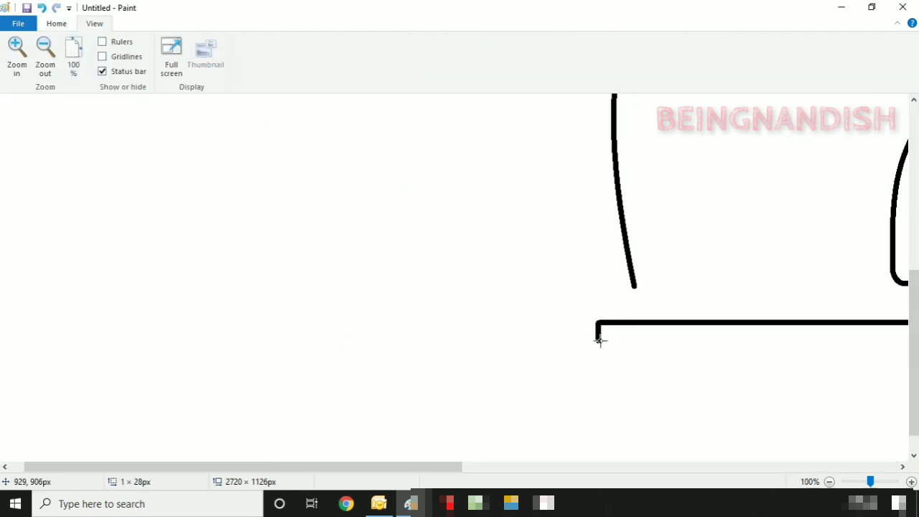
drag(439, 467, 556, 467)
click(56, 24)
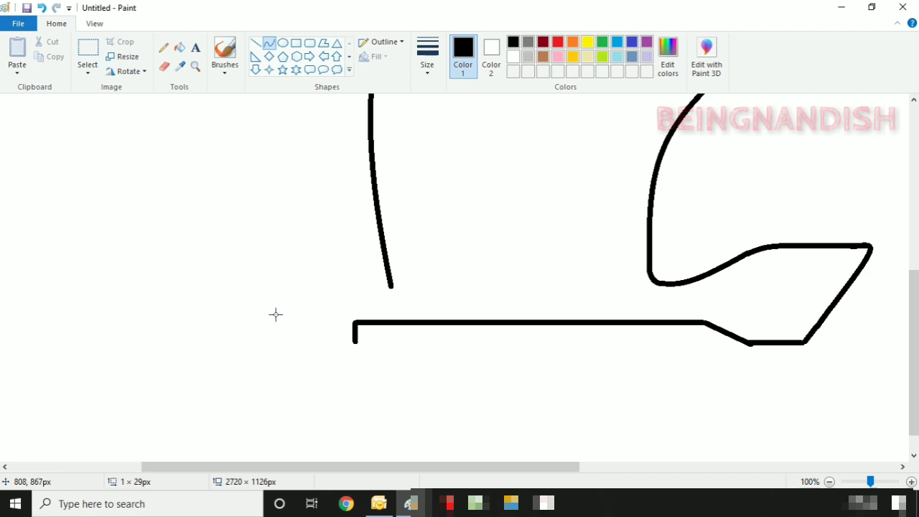
- Draw the curved lower edge of the arrowhead left of the vertical stub
drag(276, 315, 355, 343)
drag(316, 330, 332, 349)
drag(313, 314, 312, 310)
drag(275, 331, 270, 331)
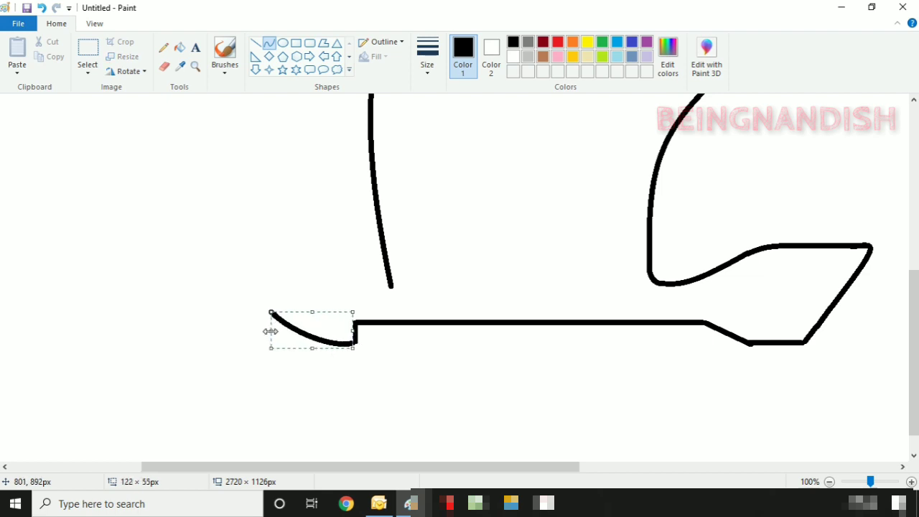
click(286, 230)
- Copy the lower arrowhead piece, paste it flipped vertically with transparent background, and place it as the upper half
click(88, 48)
drag(260, 277, 372, 363)
right_click(333, 317)
click(361, 340)
right_click(255, 174)
click(280, 212)
right_click(67, 136)
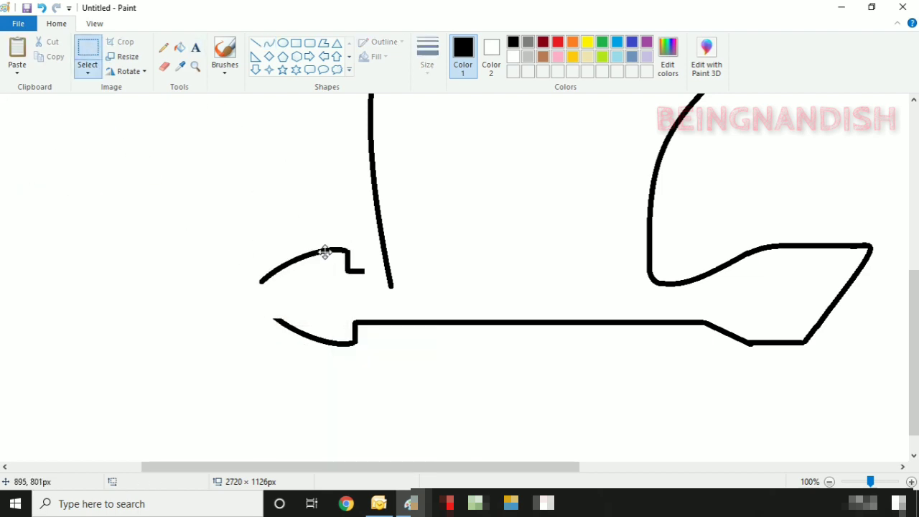
drag(325, 252, 288, 187)
click(88, 71)
click(107, 193)
drag(262, 218, 306, 302)
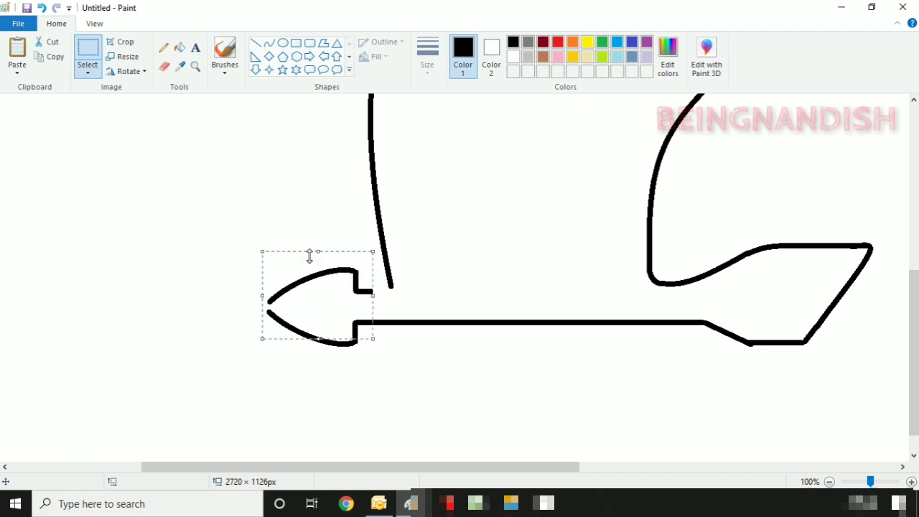
- Erase the vertical stroke's bottom end and join the arrowhead to it with a curve
click(268, 43)
click(165, 66)
mouse_move(393, 287)
mouse_down()
mouse_move(390, 277)
mouse_move(383, 287)
mouse_move(390, 268)
mouse_up()
click(269, 43)
click(392, 288)
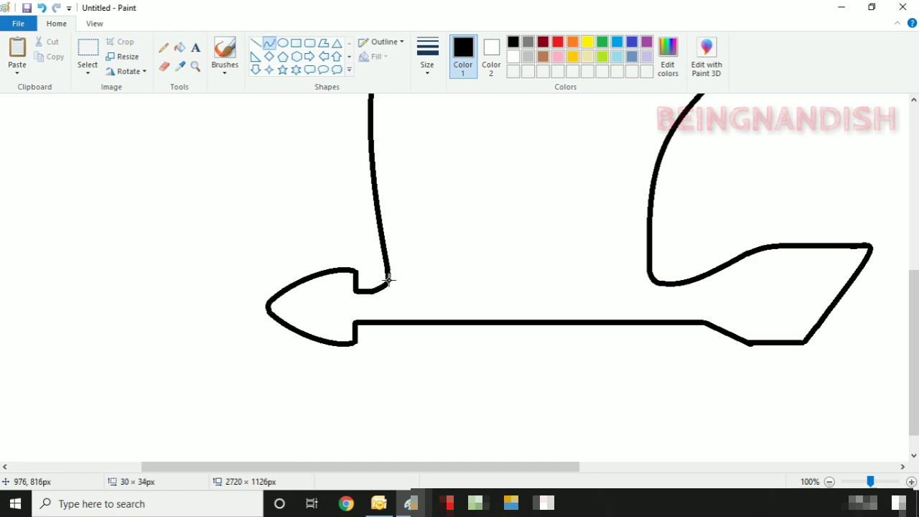
- Draw a thick circle above the arrow shaft with the Oval tool
scroll(446, 280, up, 3)
click(283, 43)
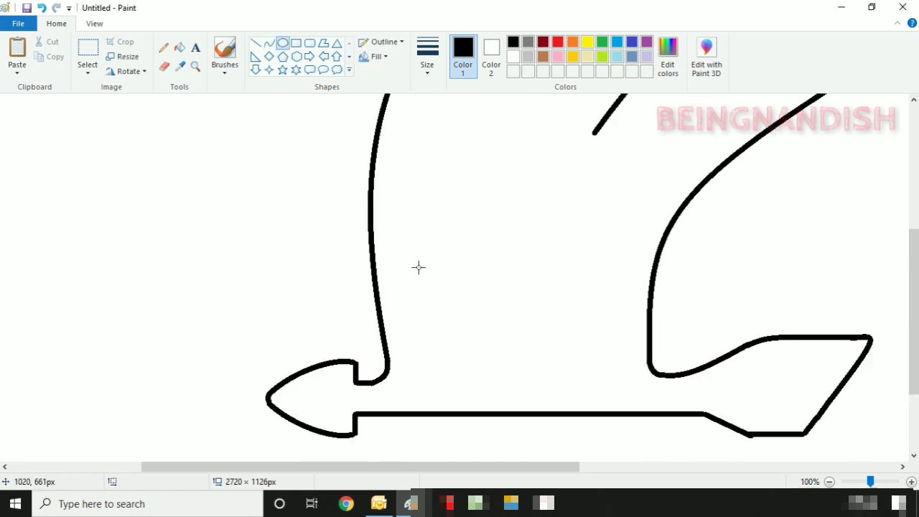
drag(418, 262, 482, 361)
drag(452, 295, 452, 310)
click(428, 57)
click(440, 132)
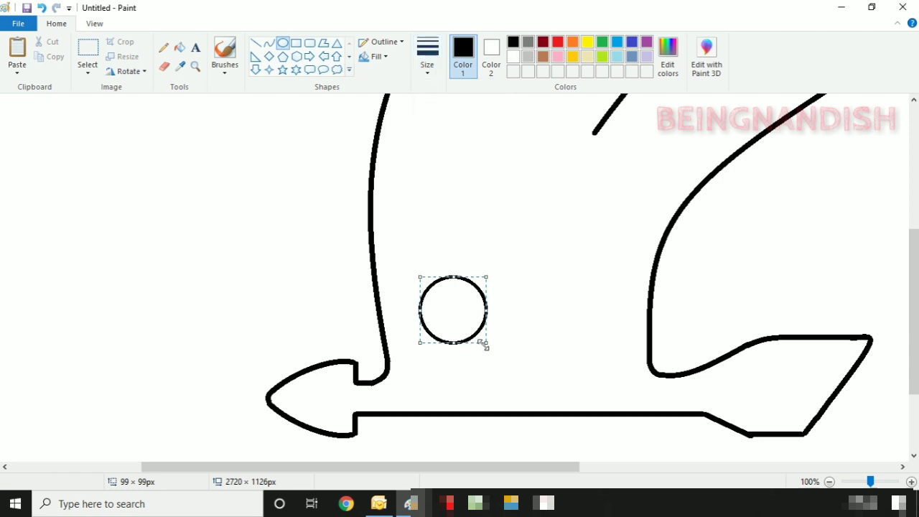
drag(484, 342, 483, 343)
- With a thinner line, draw a larger ring of about 141 px around the circle
click(427, 58)
click(439, 125)
drag(409, 263, 511, 405)
drag(455, 323, 461, 324)
drag(515, 367, 509, 360)
drag(471, 317, 468, 320)
click(452, 214)
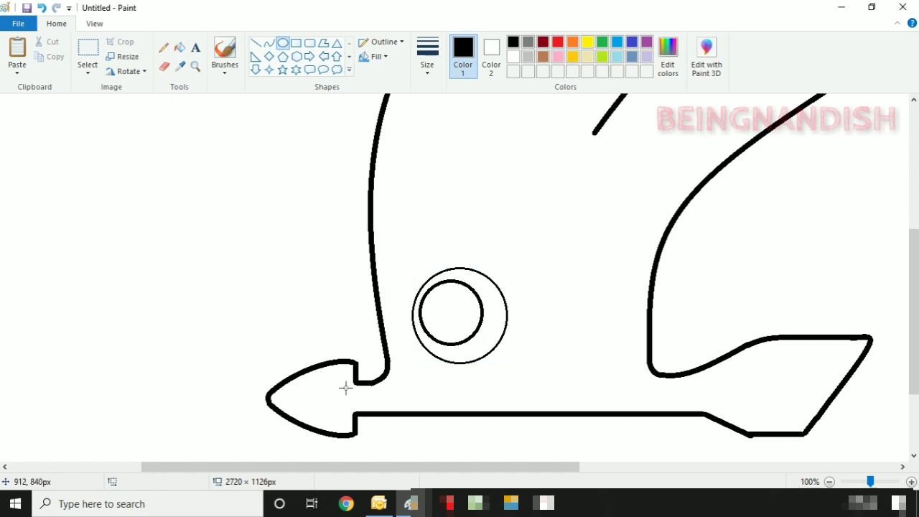
- Pick a new line thickness and select the Line tool
click(428, 57)
click(439, 147)
click(279, 395)
click(256, 43)
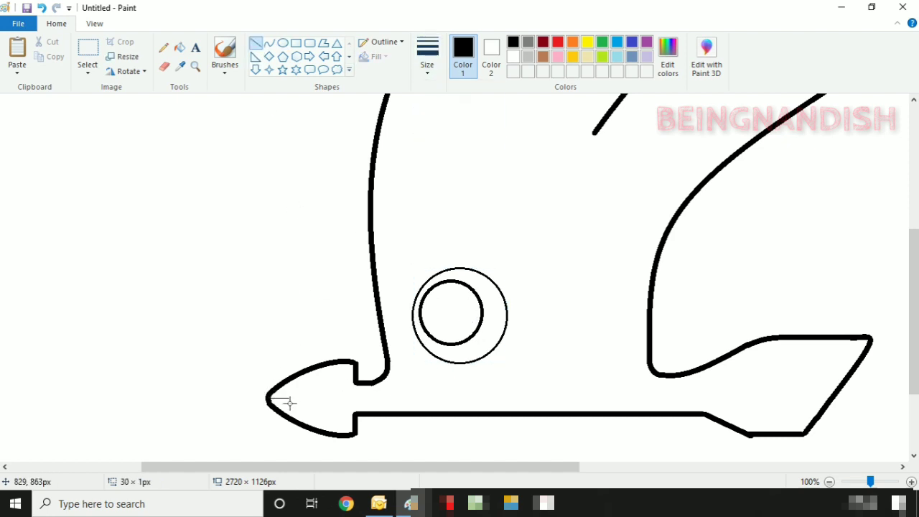
- Trace inner curves along the arrowhead's upper and lower edges with the Curve tool
click(269, 43)
click(427, 57)
click(435, 120)
mouse_move(291, 398)
mouse_down()
mouse_move(349, 377)
mouse_move(322, 374)
mouse_move(288, 386)
mouse_up()
click(316, 379)
click(329, 381)
click(314, 312)
drag(348, 424, 324, 423)
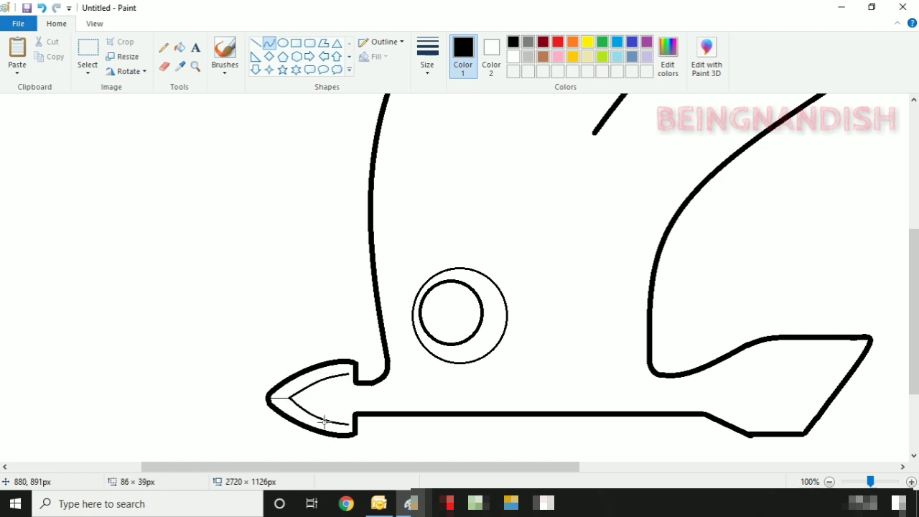
drag(357, 386, 373, 390)
mouse_move(359, 387)
mouse_down()
mouse_move(348, 389)
mouse_move(706, 481)
mouse_up()
click(348, 389)
click(348, 424)
- Draw straight inner lines along the shaft, the tail's bottom and the tail's diagonal
click(349, 408)
click(402, 388)
click(256, 43)
click(737, 390)
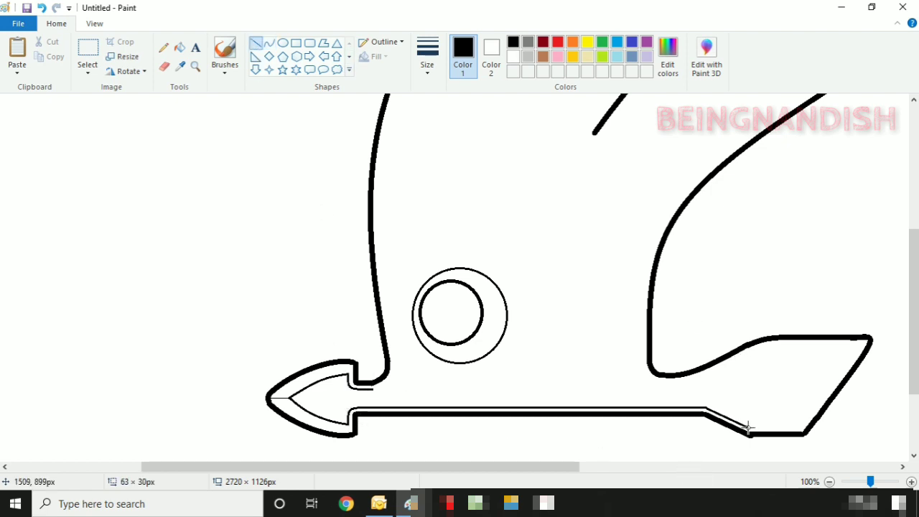
mouse_move(776, 431)
mouse_down()
mouse_move(805, 432)
mouse_move(870, 338)
mouse_move(859, 352)
mouse_move(769, 358)
mouse_up()
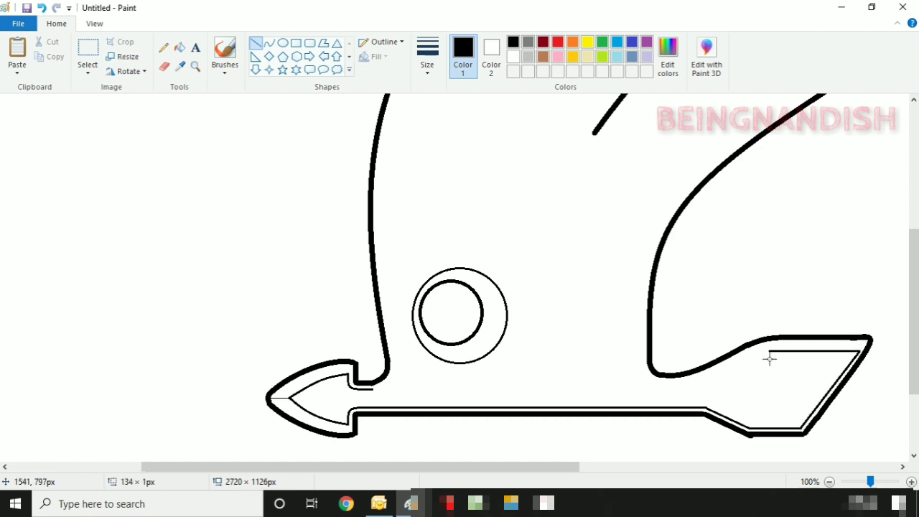
drag(717, 375, 655, 389)
- Draw a curved inner line along the curved arm's base, redoing the misshapen attempt
click(269, 43)
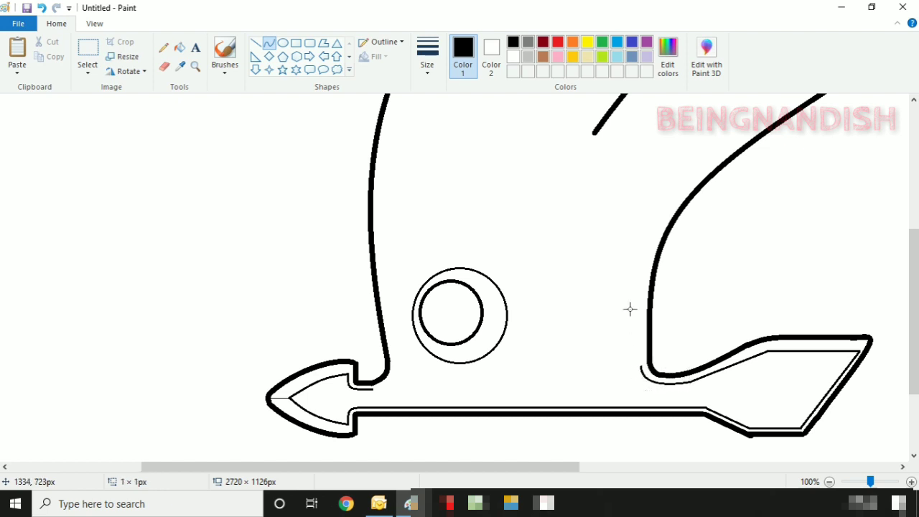
drag(548, 468, 668, 474)
drag(914, 369, 915, 355)
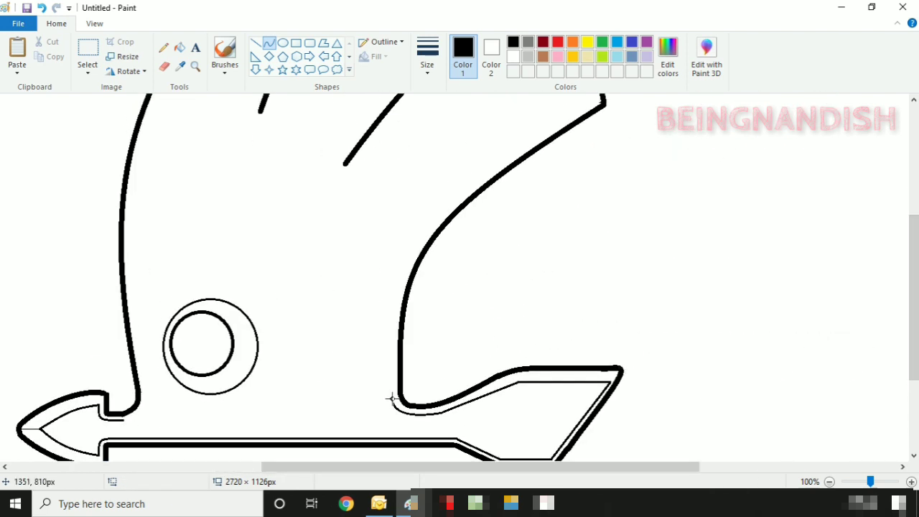
drag(392, 399, 415, 211)
click(43, 10)
drag(597, 101, 392, 398)
drag(452, 280, 394, 248)
- Curve a thin inner line along the inside of the arm's edge
scroll(635, 228, up, 2)
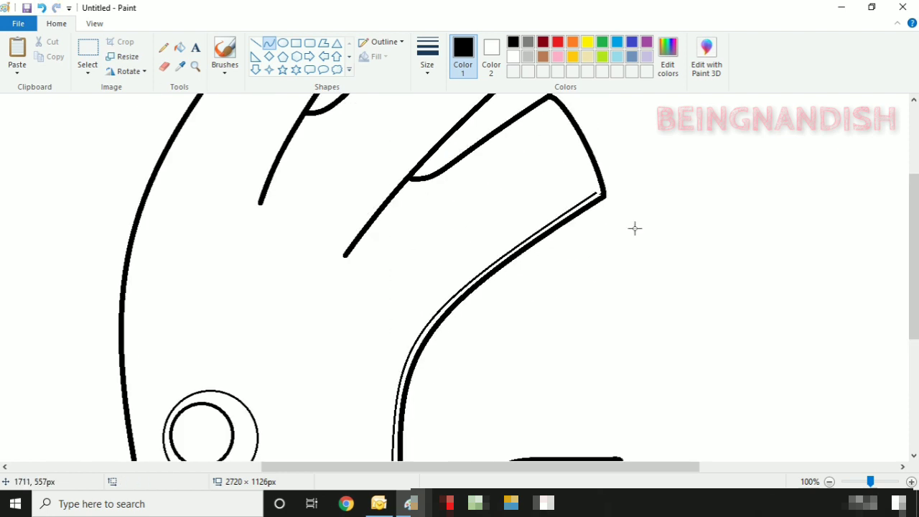
drag(596, 193, 552, 111)
mouse_move(575, 137)
mouse_down()
mouse_move(371, 234)
mouse_move(361, 255)
mouse_up()
click(593, 159)
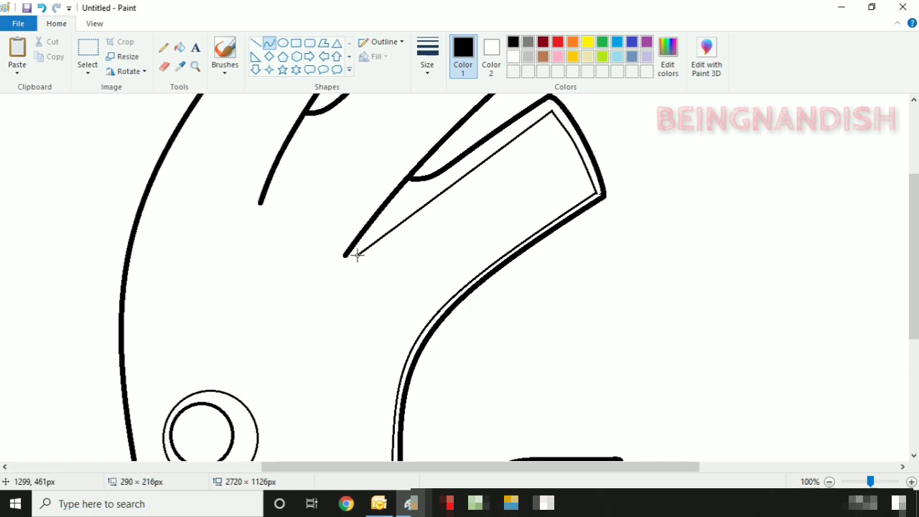
drag(424, 199, 425, 197)
mouse_move(362, 255)
mouse_down()
mouse_move(378, 242)
mouse_move(355, 254)
mouse_up()
click(330, 96)
- Trace a thin inner curve along the first wing finger
scroll(474, 262, up, 3)
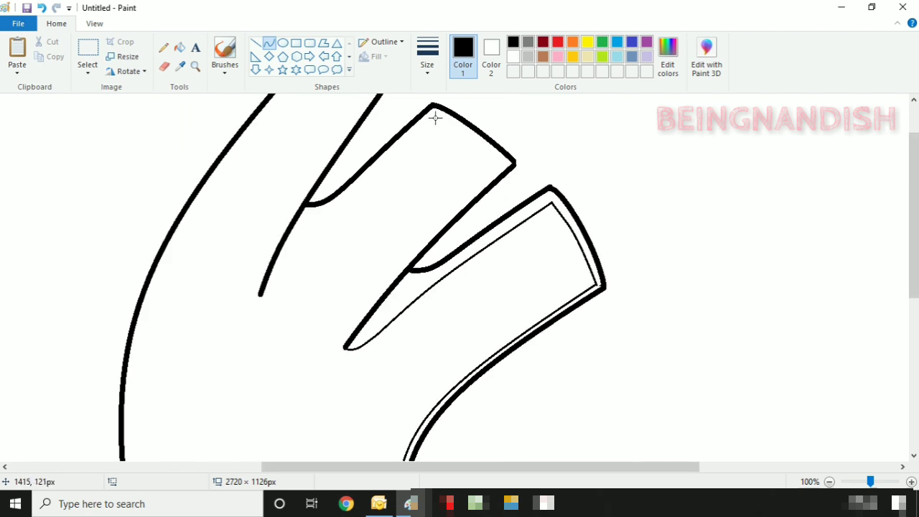
drag(437, 118, 286, 282)
drag(328, 228, 306, 244)
mouse_move(286, 282)
mouse_down()
mouse_move(293, 273)
mouse_move(260, 296)
mouse_up()
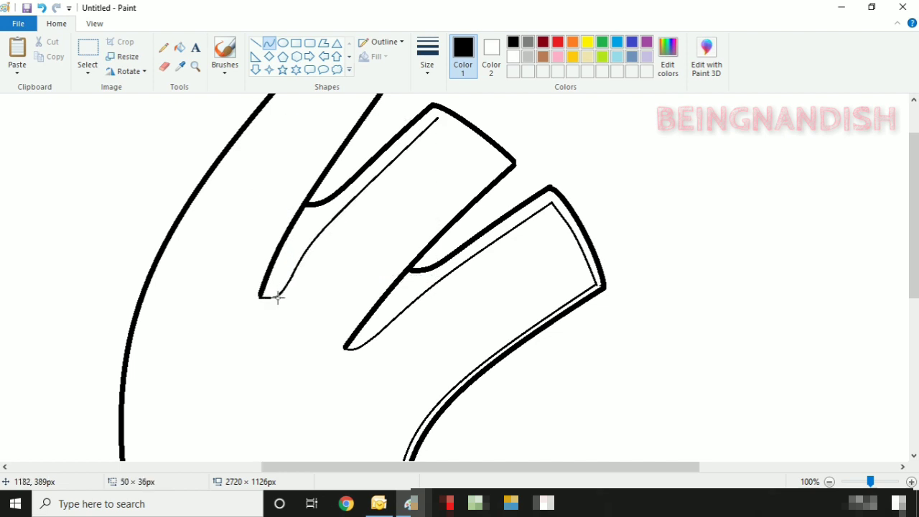
click(278, 298)
click(347, 260)
- Redo the finger-tip curve and add the inner line along the finger edge
key(ctrl+z)
click(164, 67)
click(269, 44)
drag(282, 292, 287, 277)
click(366, 255)
drag(453, 136, 351, 310)
click(289, 300)
- Trace inner curves down the next finger and along the top finger edge
scroll(289, 300, up, 2)
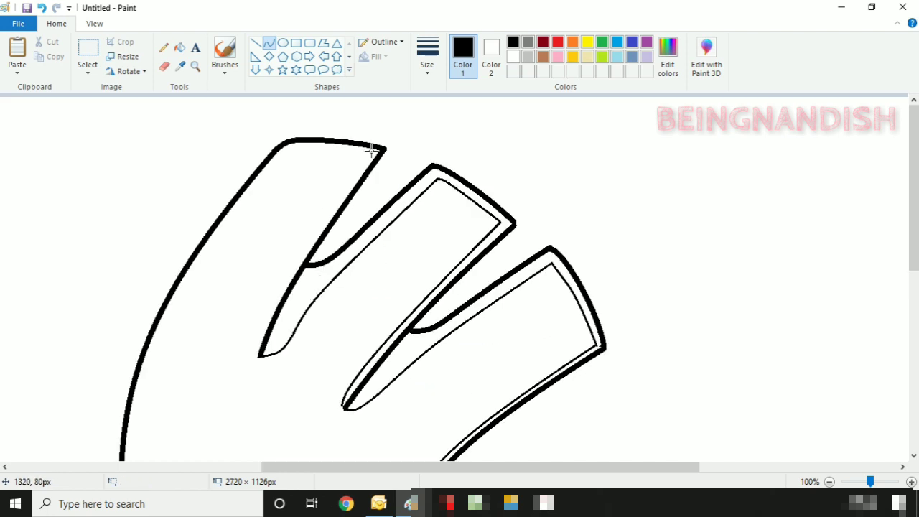
mouse_move(367, 155)
mouse_down()
mouse_move(256, 357)
mouse_move(252, 324)
mouse_up()
click(264, 286)
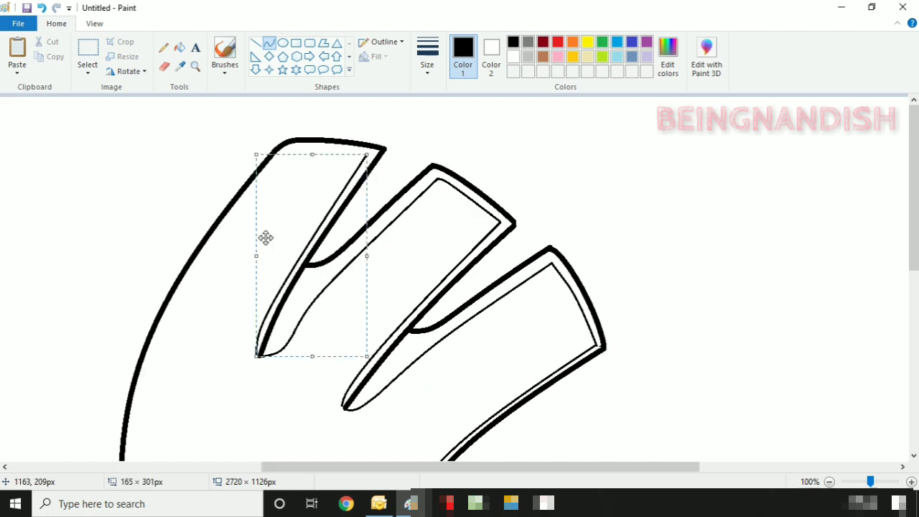
click(386, 220)
drag(367, 154, 290, 151)
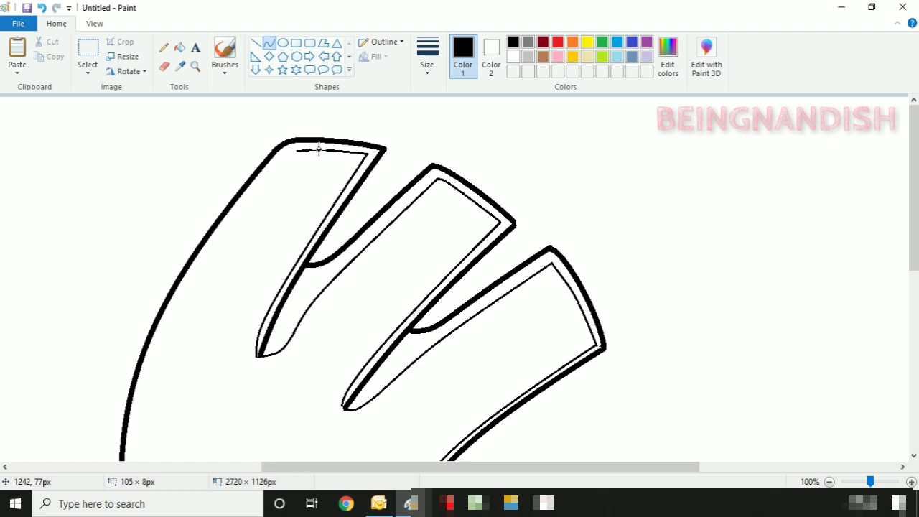
click(42, 8)
drag(367, 153, 298, 150)
- At 50% zoom, draw and shape the thin inner curve down the tall arc's left side
click(95, 23)
click(45, 56)
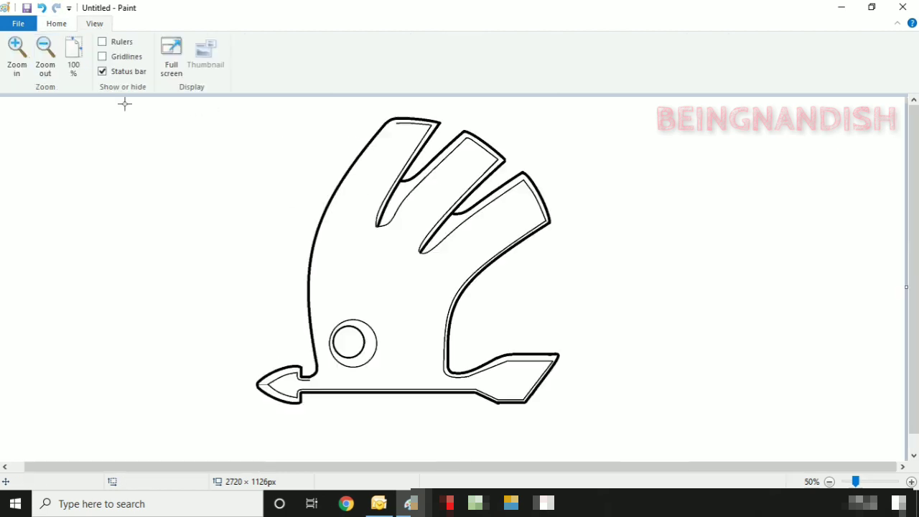
mouse_move(396, 123)
mouse_down()
mouse_move(354, 156)
mouse_move(319, 366)
mouse_up()
drag(362, 171, 357, 160)
drag(314, 272, 290, 234)
drag(344, 367, 349, 357)
drag(290, 241, 293, 240)
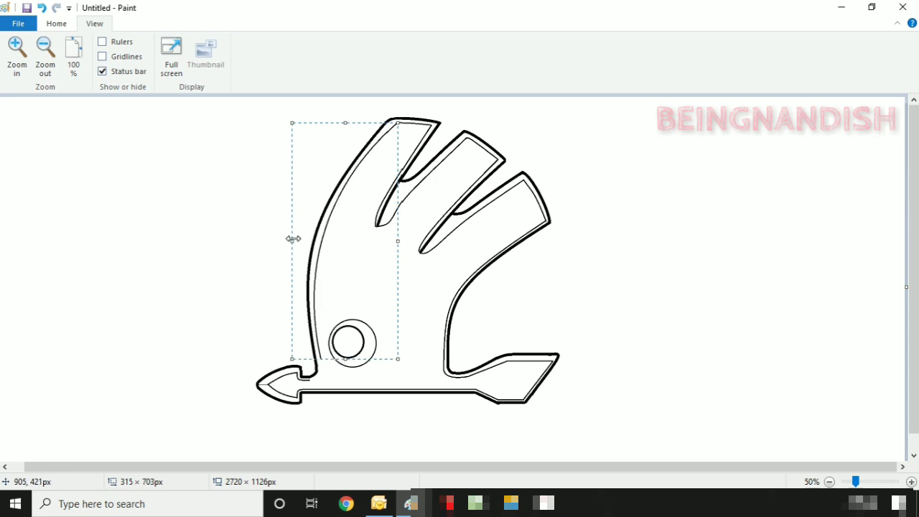
drag(398, 241, 395, 242)
drag(293, 242, 295, 243)
drag(345, 123, 347, 123)
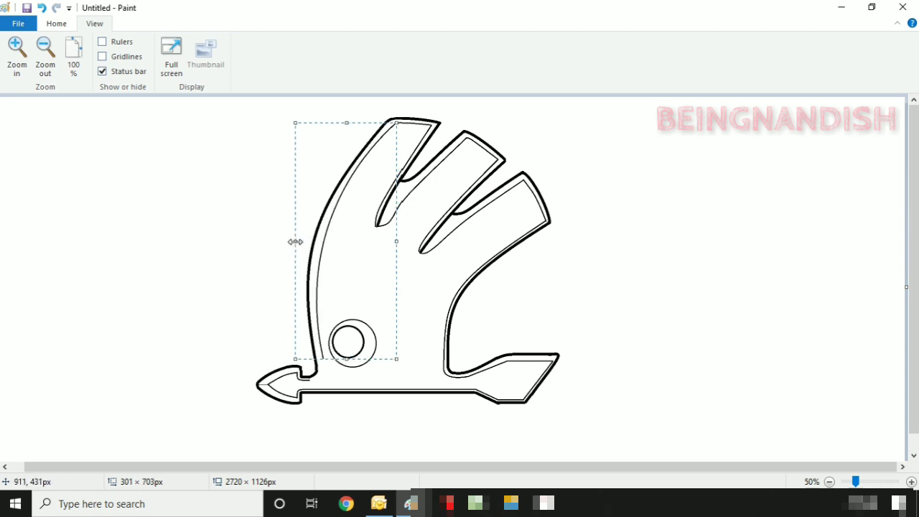
click(347, 343)
- At 100% zoom, close the gap with a short curve at the arrowhead joint
scroll(347, 342, down, 1)
click(17, 56)
scroll(287, 288, down, 5)
drag(378, 467, 461, 467)
mouse_move(472, 223)
mouse_down()
mouse_move(473, 264)
mouse_move(443, 244)
mouse_up()
click(388, 205)
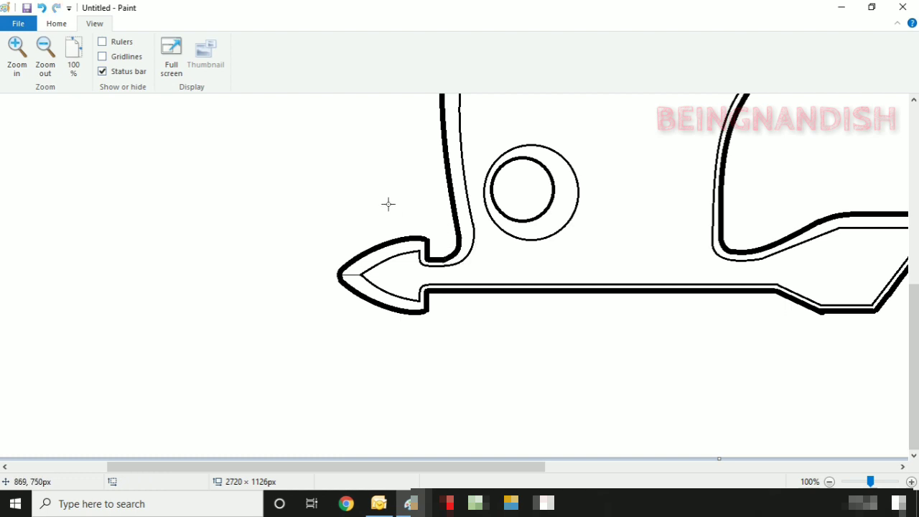
scroll(339, 255, down, 1)
click(64, 24)
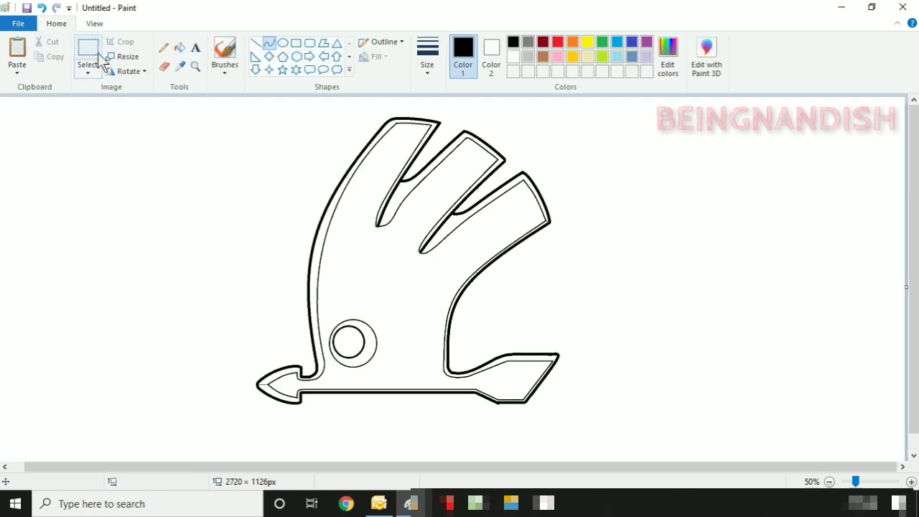
- Mix a custom green and flood-fill the emblem's interior with it
click(604, 46)
click(668, 58)
drag(602, 231, 600, 241)
click(503, 191)
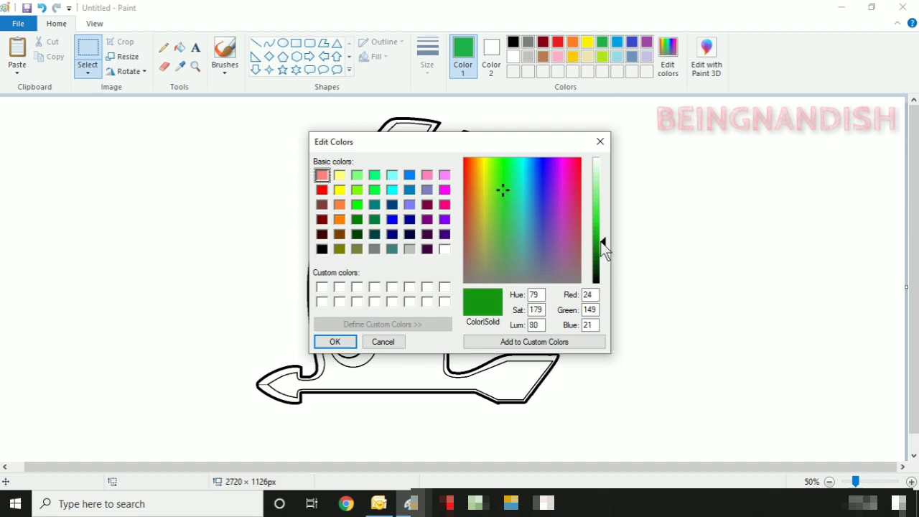
click(536, 343)
click(335, 342)
click(180, 48)
click(384, 189)
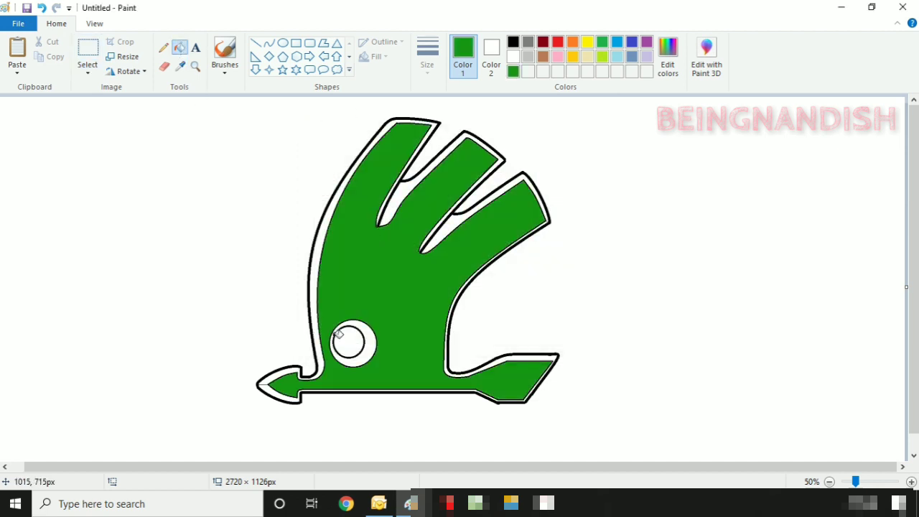
click(400, 121)
- Fill the border bands light grey and the small circle's ring dark grey
click(42, 9)
click(528, 56)
click(398, 121)
click(393, 205)
click(440, 232)
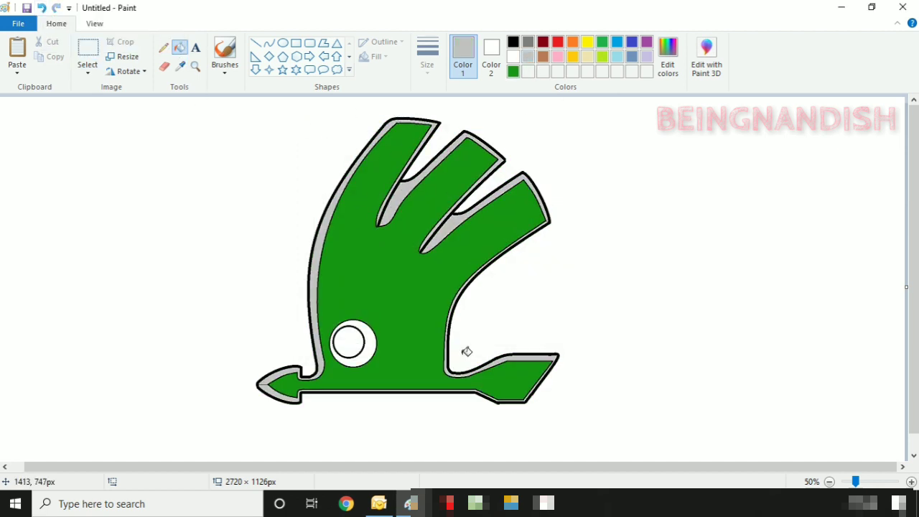
click(372, 344)
click(528, 42)
click(374, 341)
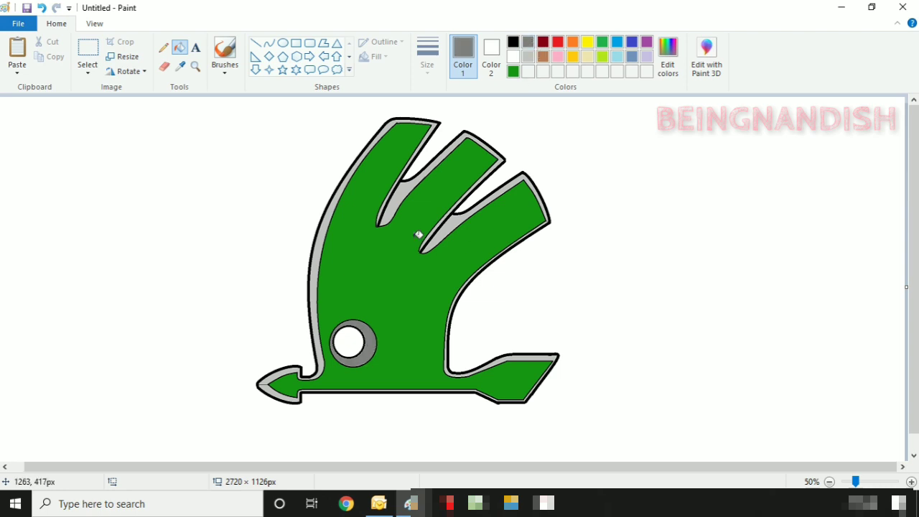
click(318, 258)
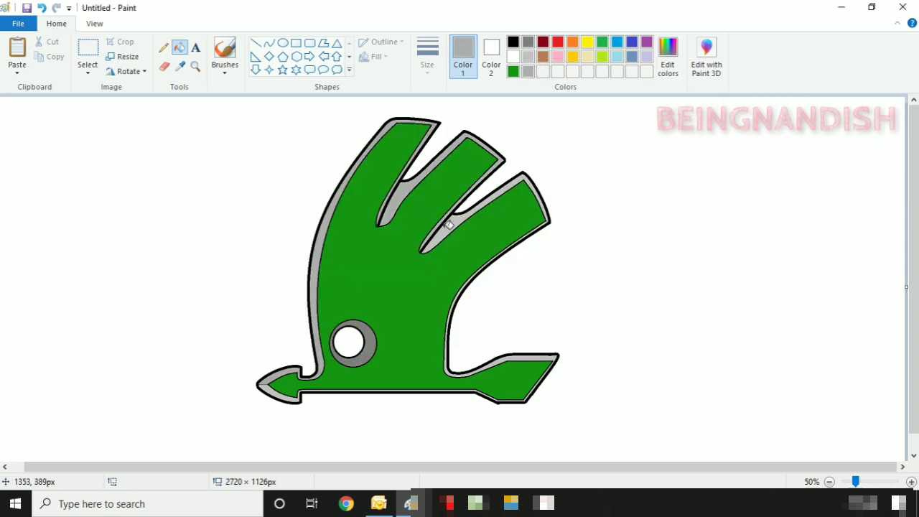
click(511, 357)
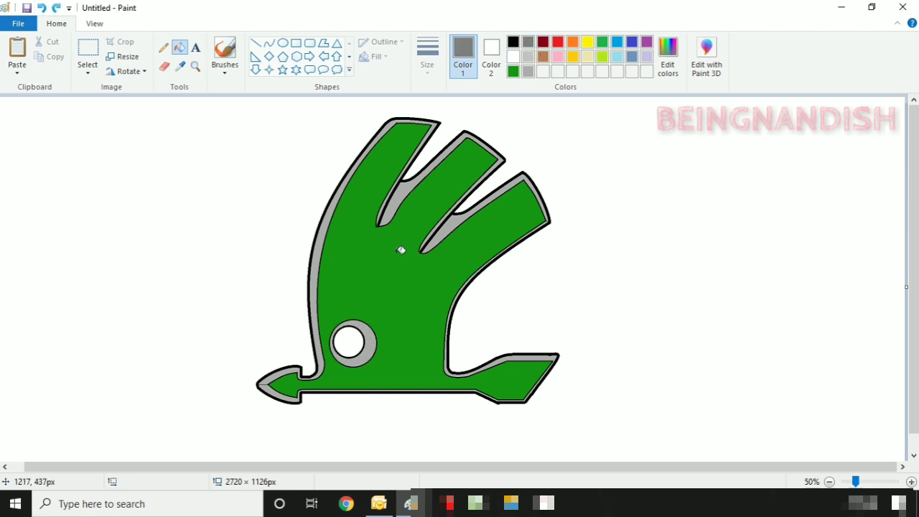
click(370, 344)
- Zoom back to 100% and return to the drawing tools
click(94, 23)
click(18, 56)
scroll(459, 287, down, 5)
drag(273, 467, 442, 467)
click(56, 24)
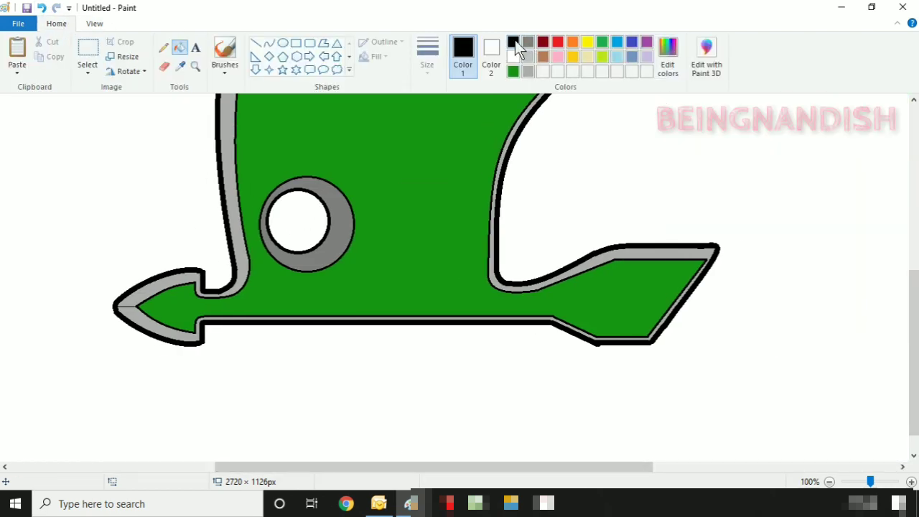
- Mix a custom dark grey and fill the arrow's lower border strip with it
click(255, 43)
click(429, 54)
click(450, 96)
click(669, 59)
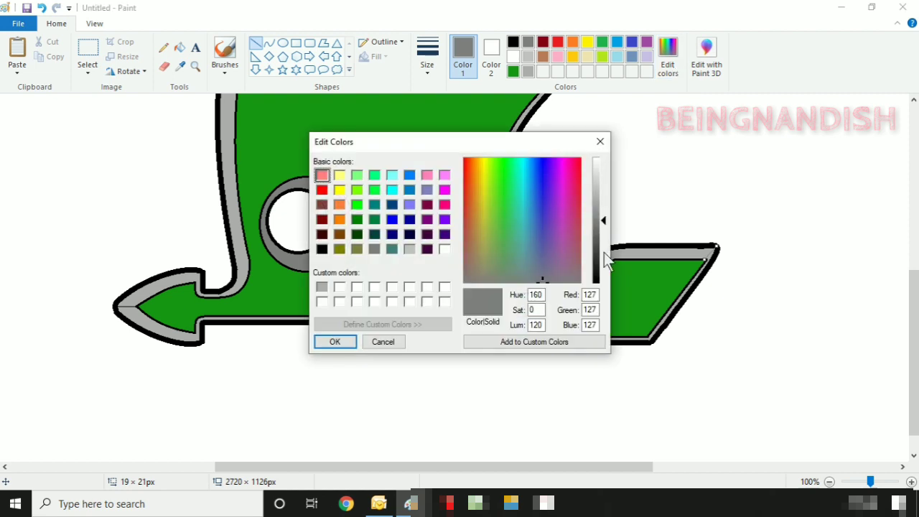
click(604, 252)
click(505, 342)
click(335, 342)
click(180, 48)
click(165, 332)
- Fill the upper part of the small circle's ring dark grey
click(255, 43)
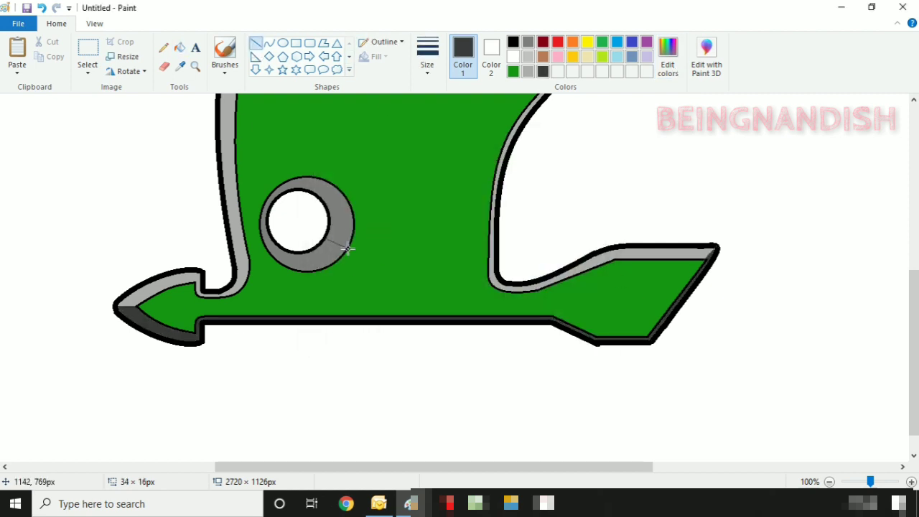
click(322, 136)
drag(276, 244, 269, 252)
click(181, 49)
click(342, 216)
scroll(448, 293, up, 4)
- Shade the inner-edge strips of the three fingers dark grey
click(256, 43)
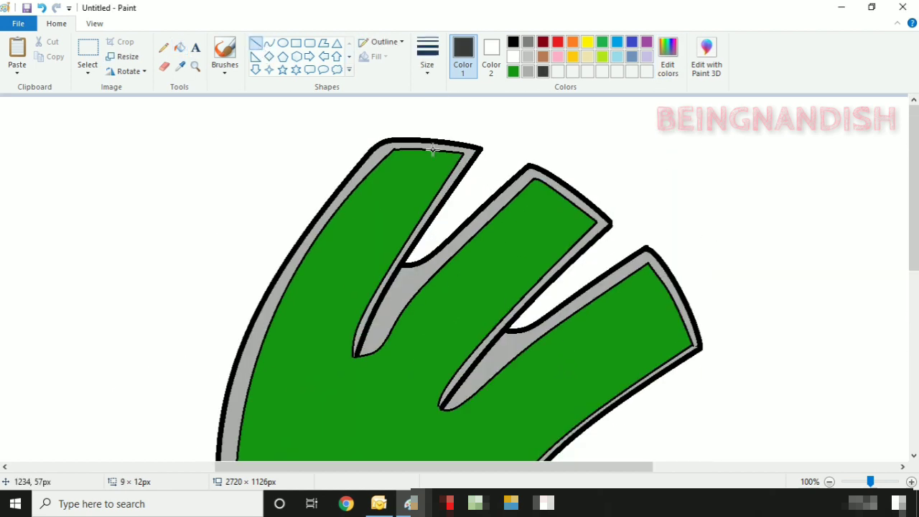
click(180, 47)
click(436, 208)
click(255, 43)
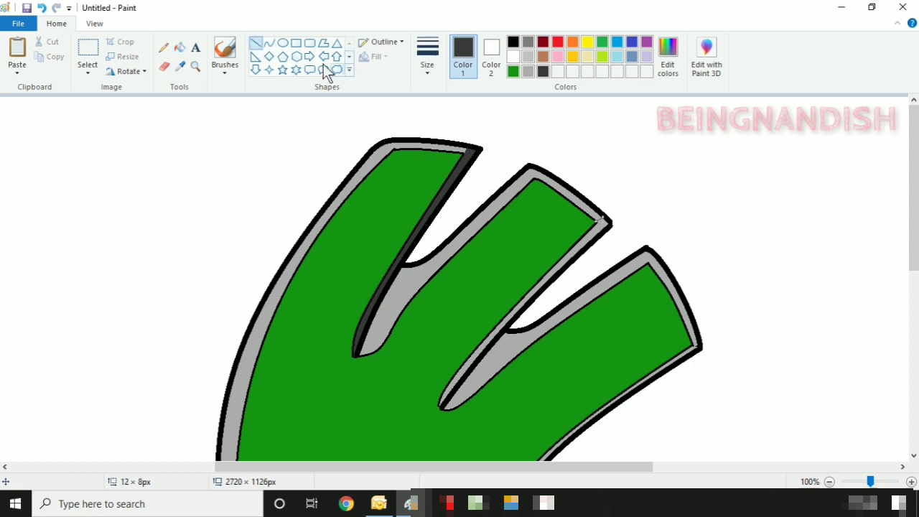
click(180, 48)
click(524, 309)
scroll(590, 273, down, 4)
scroll(612, 339, up, 3)
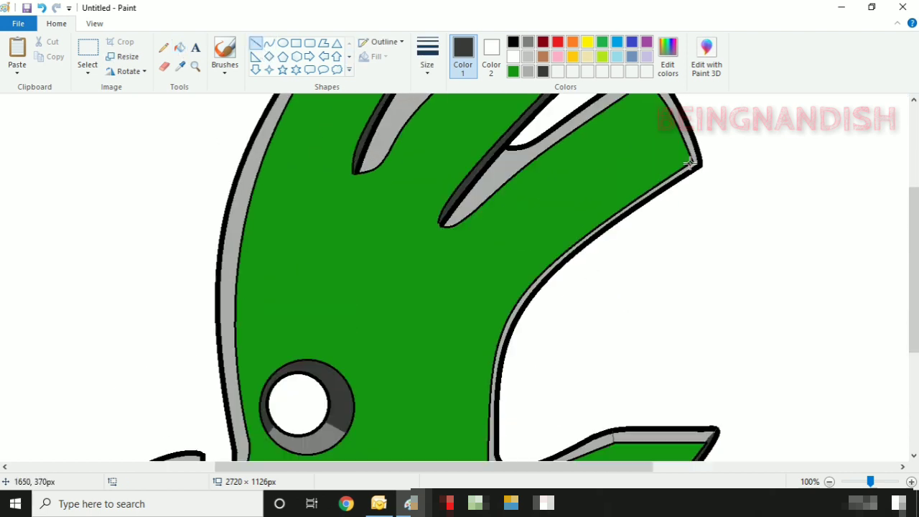
click(179, 48)
click(688, 167)
scroll(394, 314, up, 6)
click(90, 24)
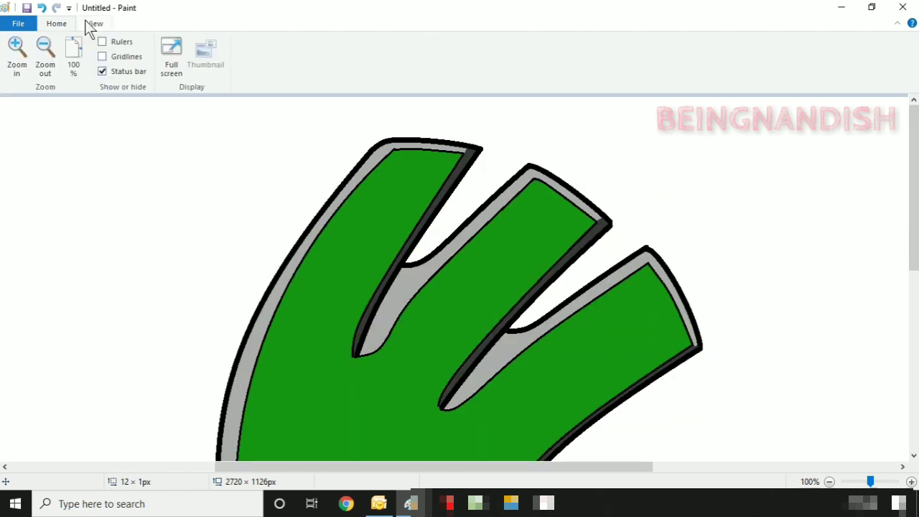
- At 50% zoom, select the whole emblem and shrink it with Resize
click(46, 56)
click(56, 24)
click(87, 48)
mouse_move(212, 109)
mouse_down()
mouse_move(317, 220)
mouse_move(598, 436)
mouse_up()
right_click(487, 266)
click(543, 395)
click(176, 127)
key(BackSpace)
key(BackSpace)
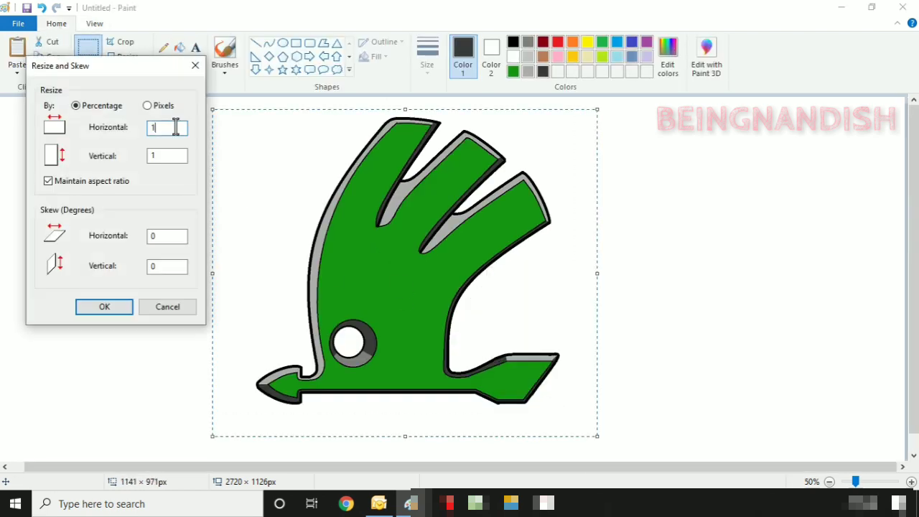
click(115, 307)
- Draw two concentric black circles around the emblem, the second one larger
click(513, 41)
click(282, 43)
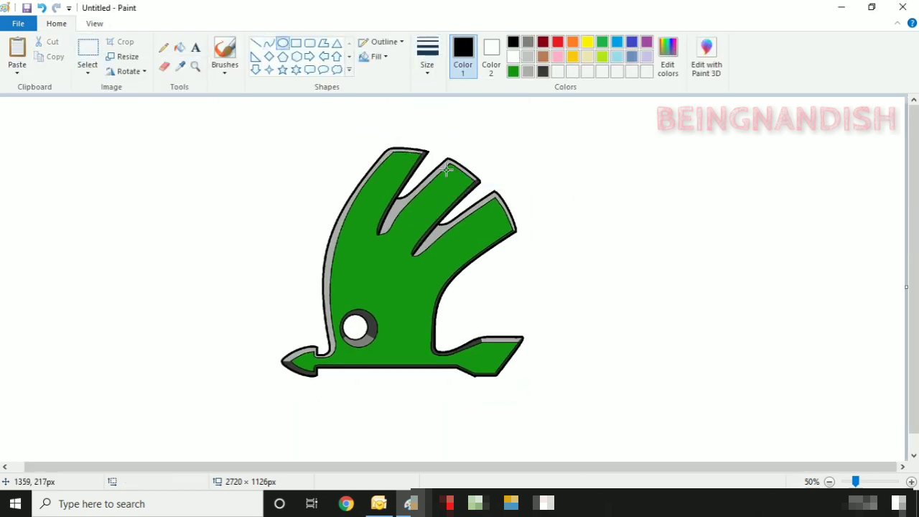
drag(264, 132, 549, 419)
drag(548, 479, 563, 477)
drag(471, 307, 456, 309)
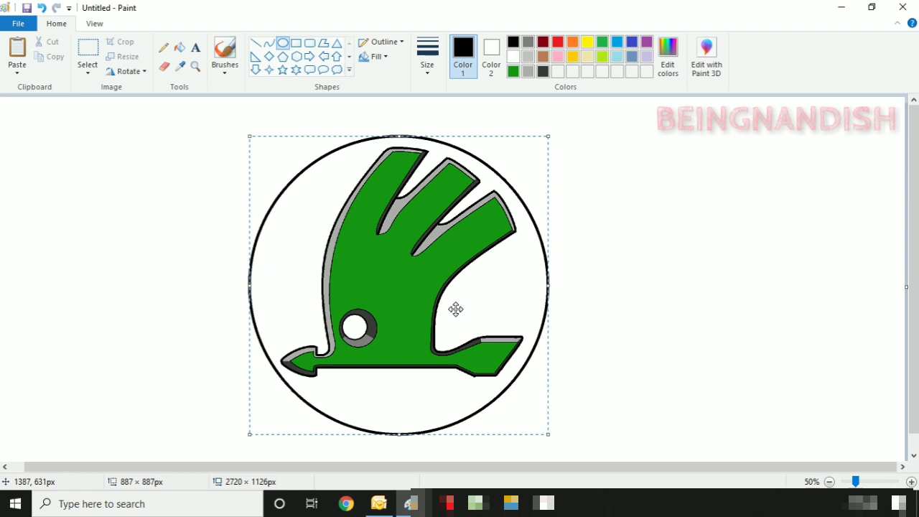
click(257, 139)
drag(232, 124, 561, 452)
click(636, 244)
scroll(636, 244, down, 1)
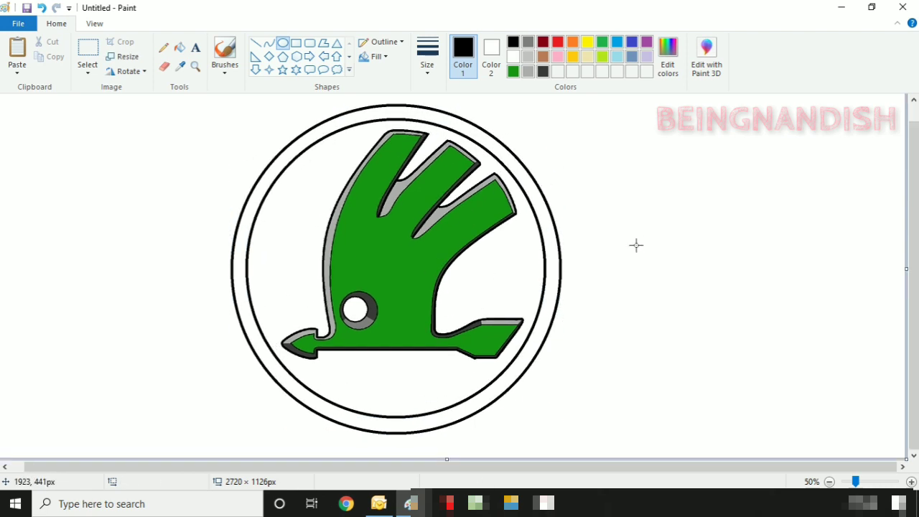
scroll(425, 113, up, 1)
- Add a thin outer circle, then fill the inner band black and the outermost band grey
click(427, 57)
click(435, 94)
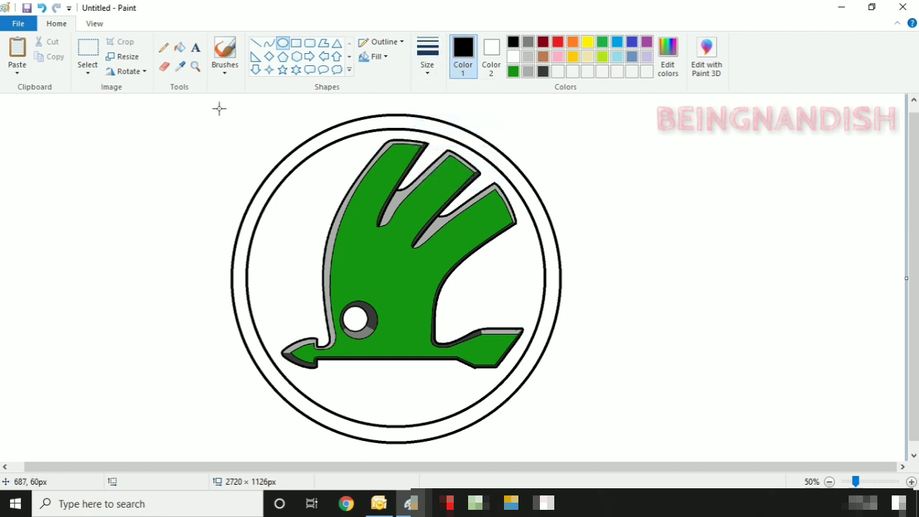
drag(218, 106, 575, 465)
drag(446, 315, 446, 308)
click(184, 50)
click(397, 121)
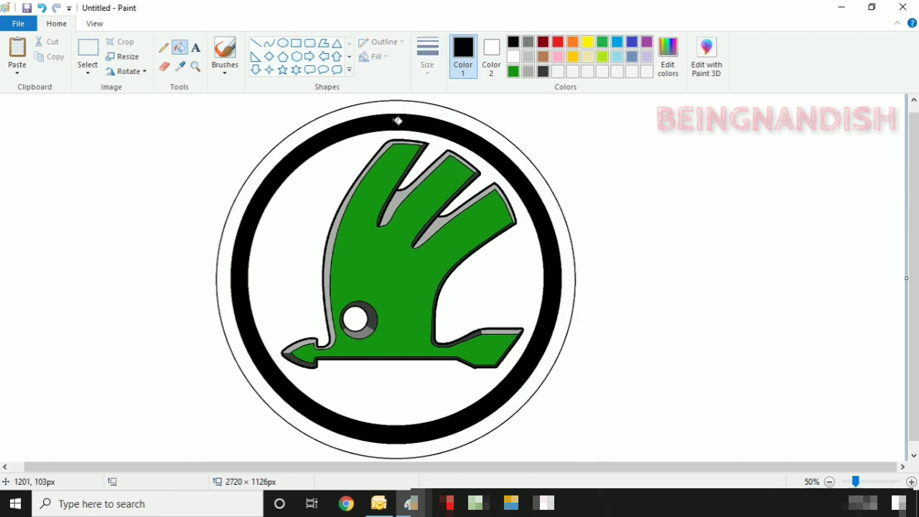
click(501, 131)
- Select the logo with its ring, flip it horizontally, and nudge it right
click(87, 50)
drag(209, 96, 597, 461)
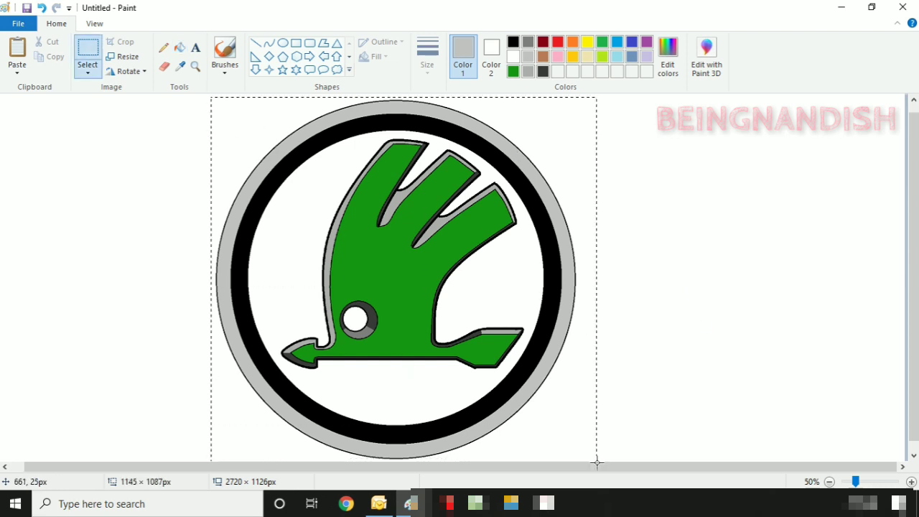
right_click(403, 207)
click(543, 381)
drag(452, 318, 471, 316)
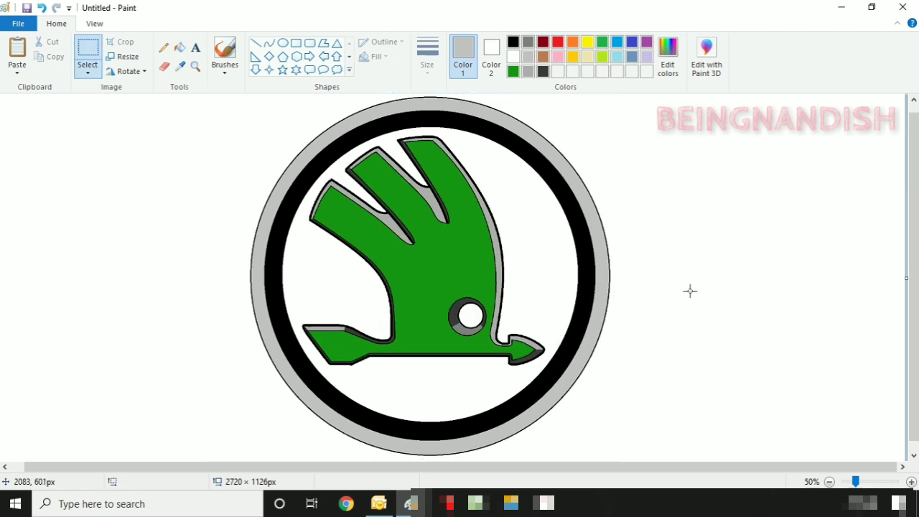